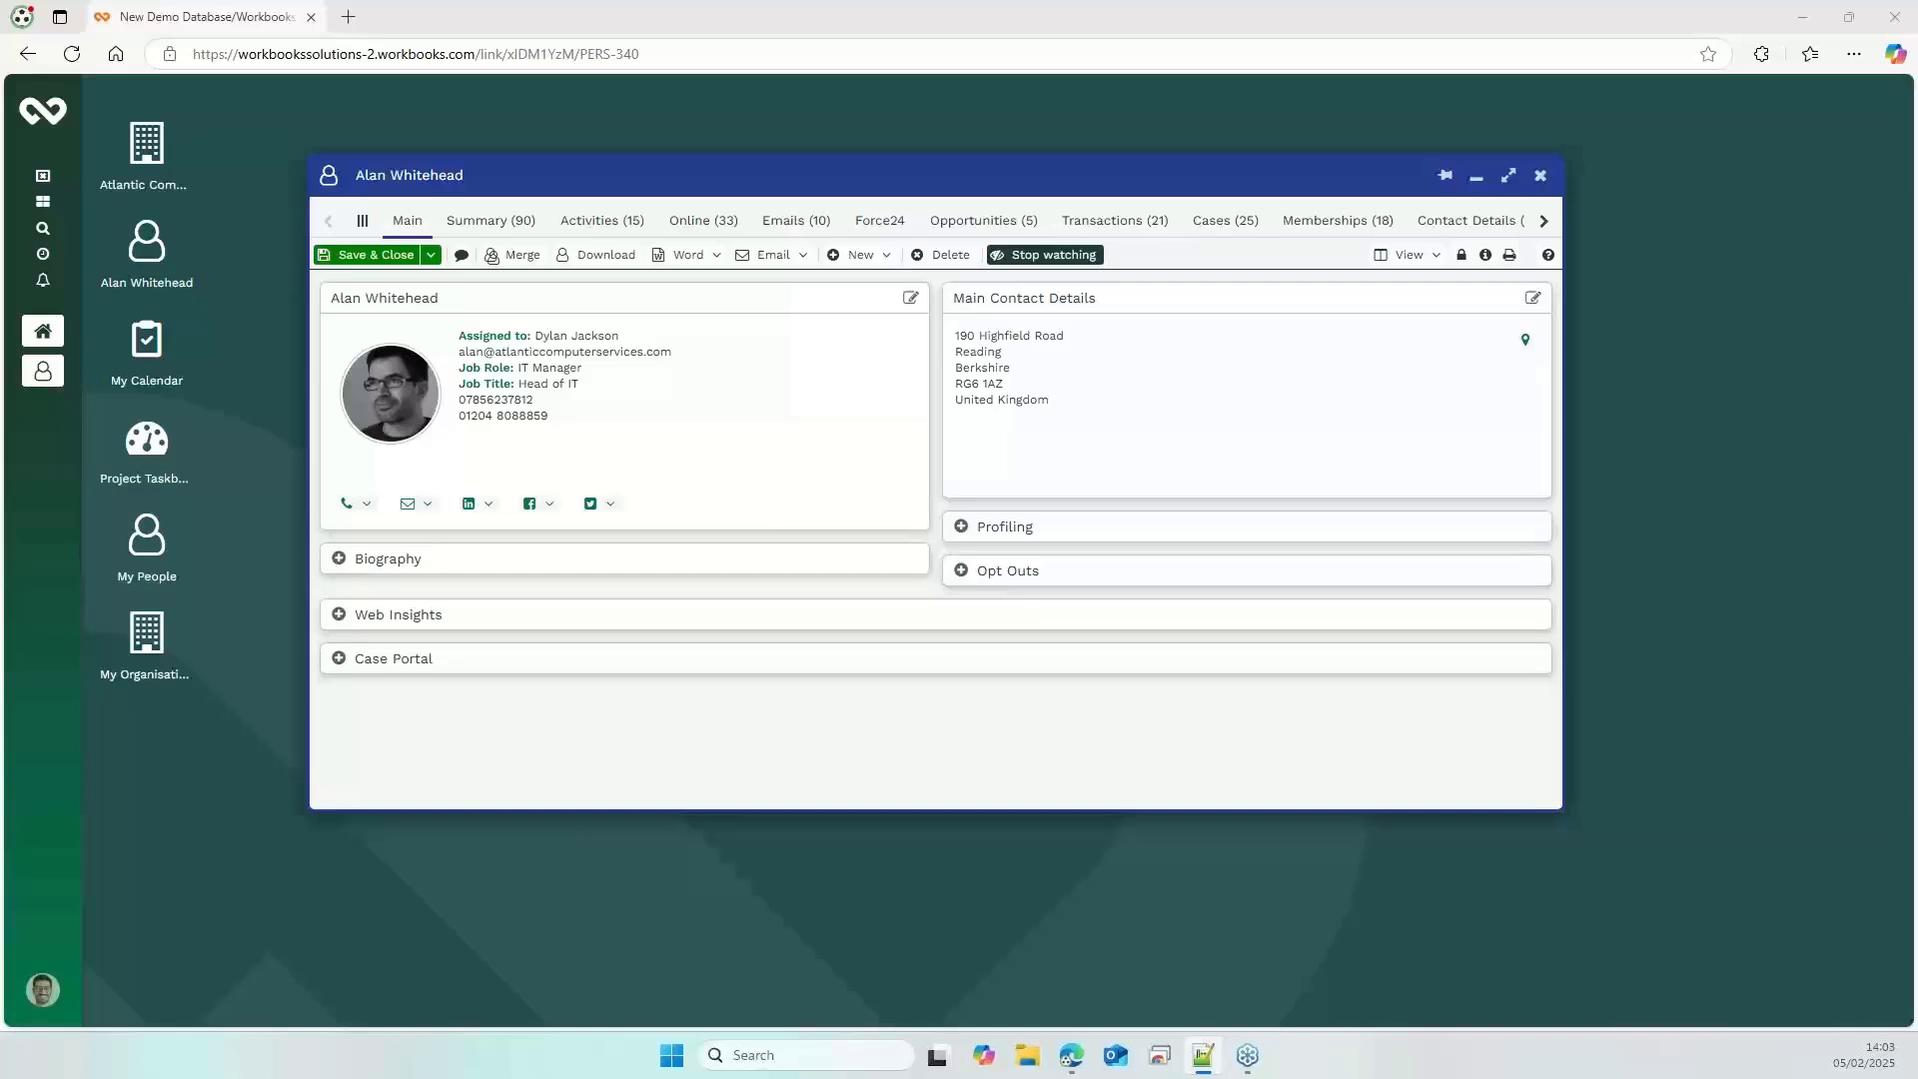
Step: Look through the person's related cases and transactions, and return to the main record details
left_click(1231, 222)
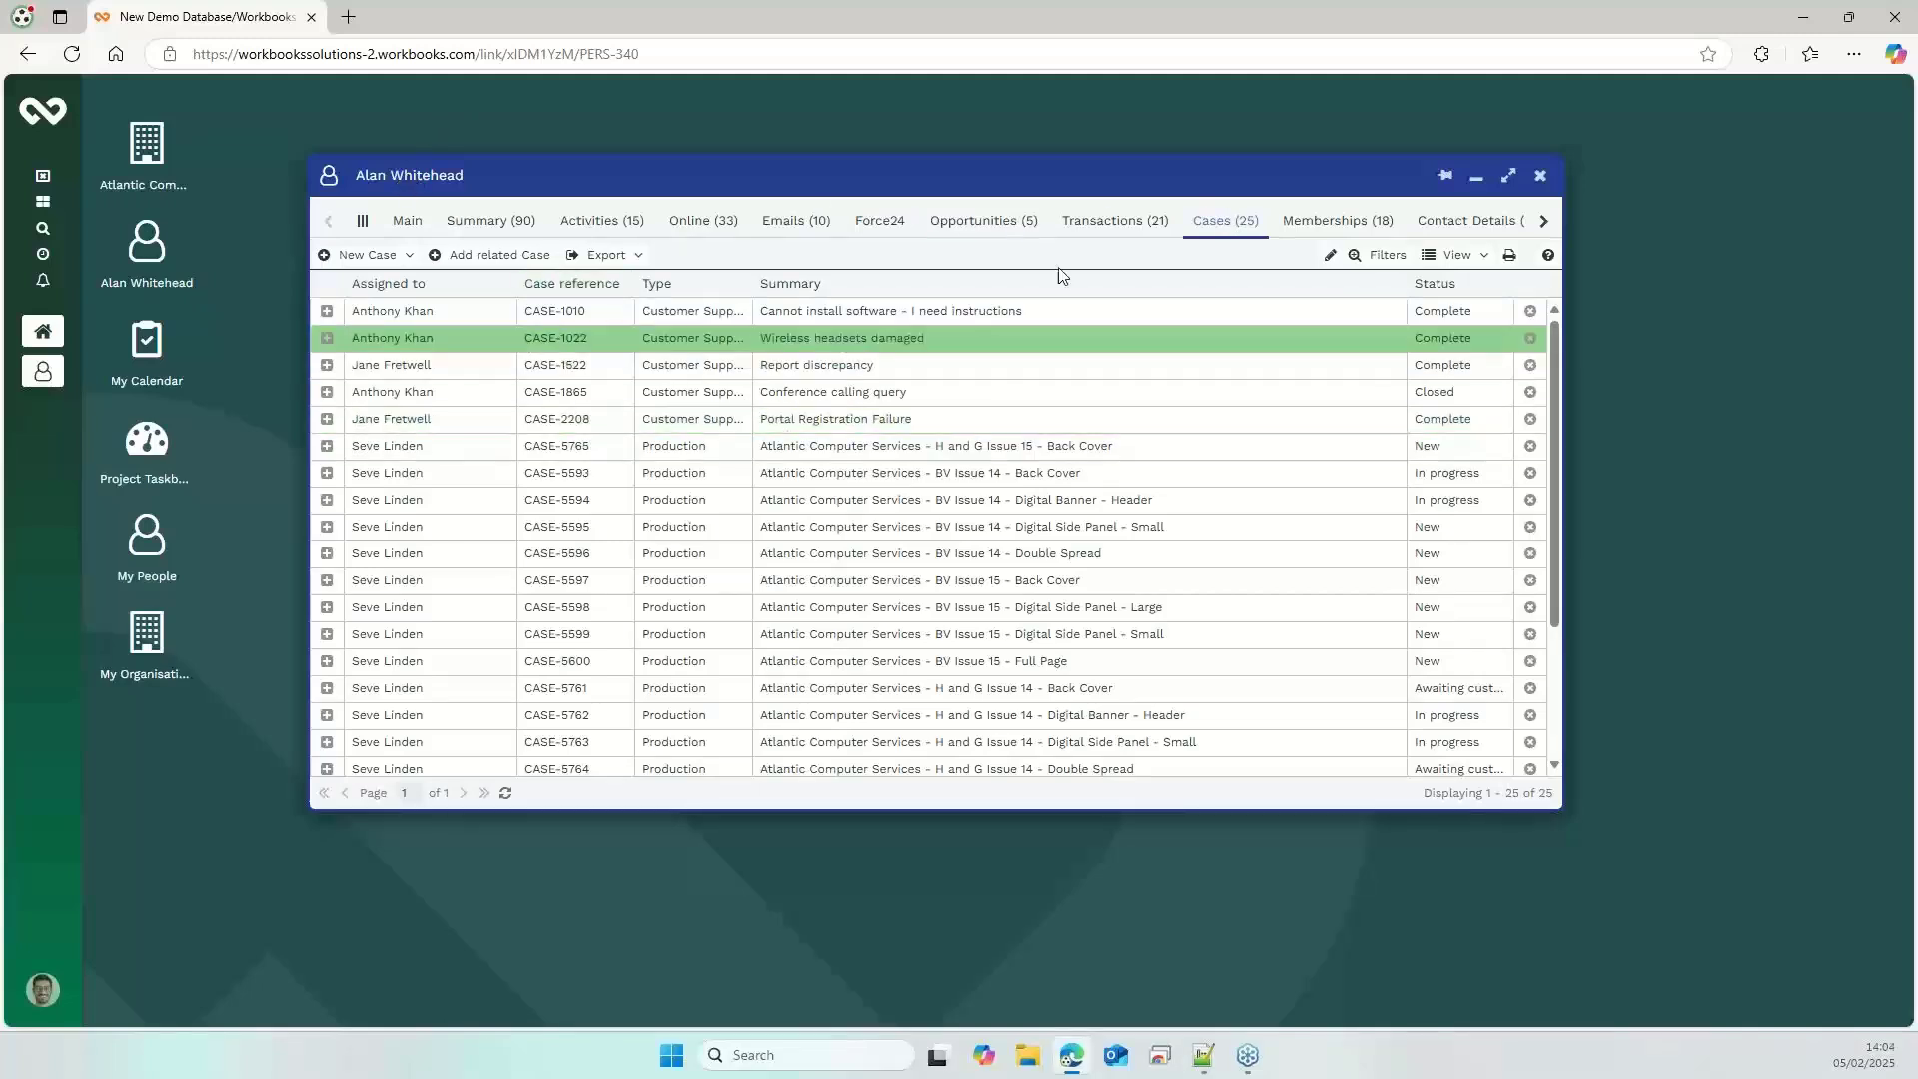
left_click(1068, 222)
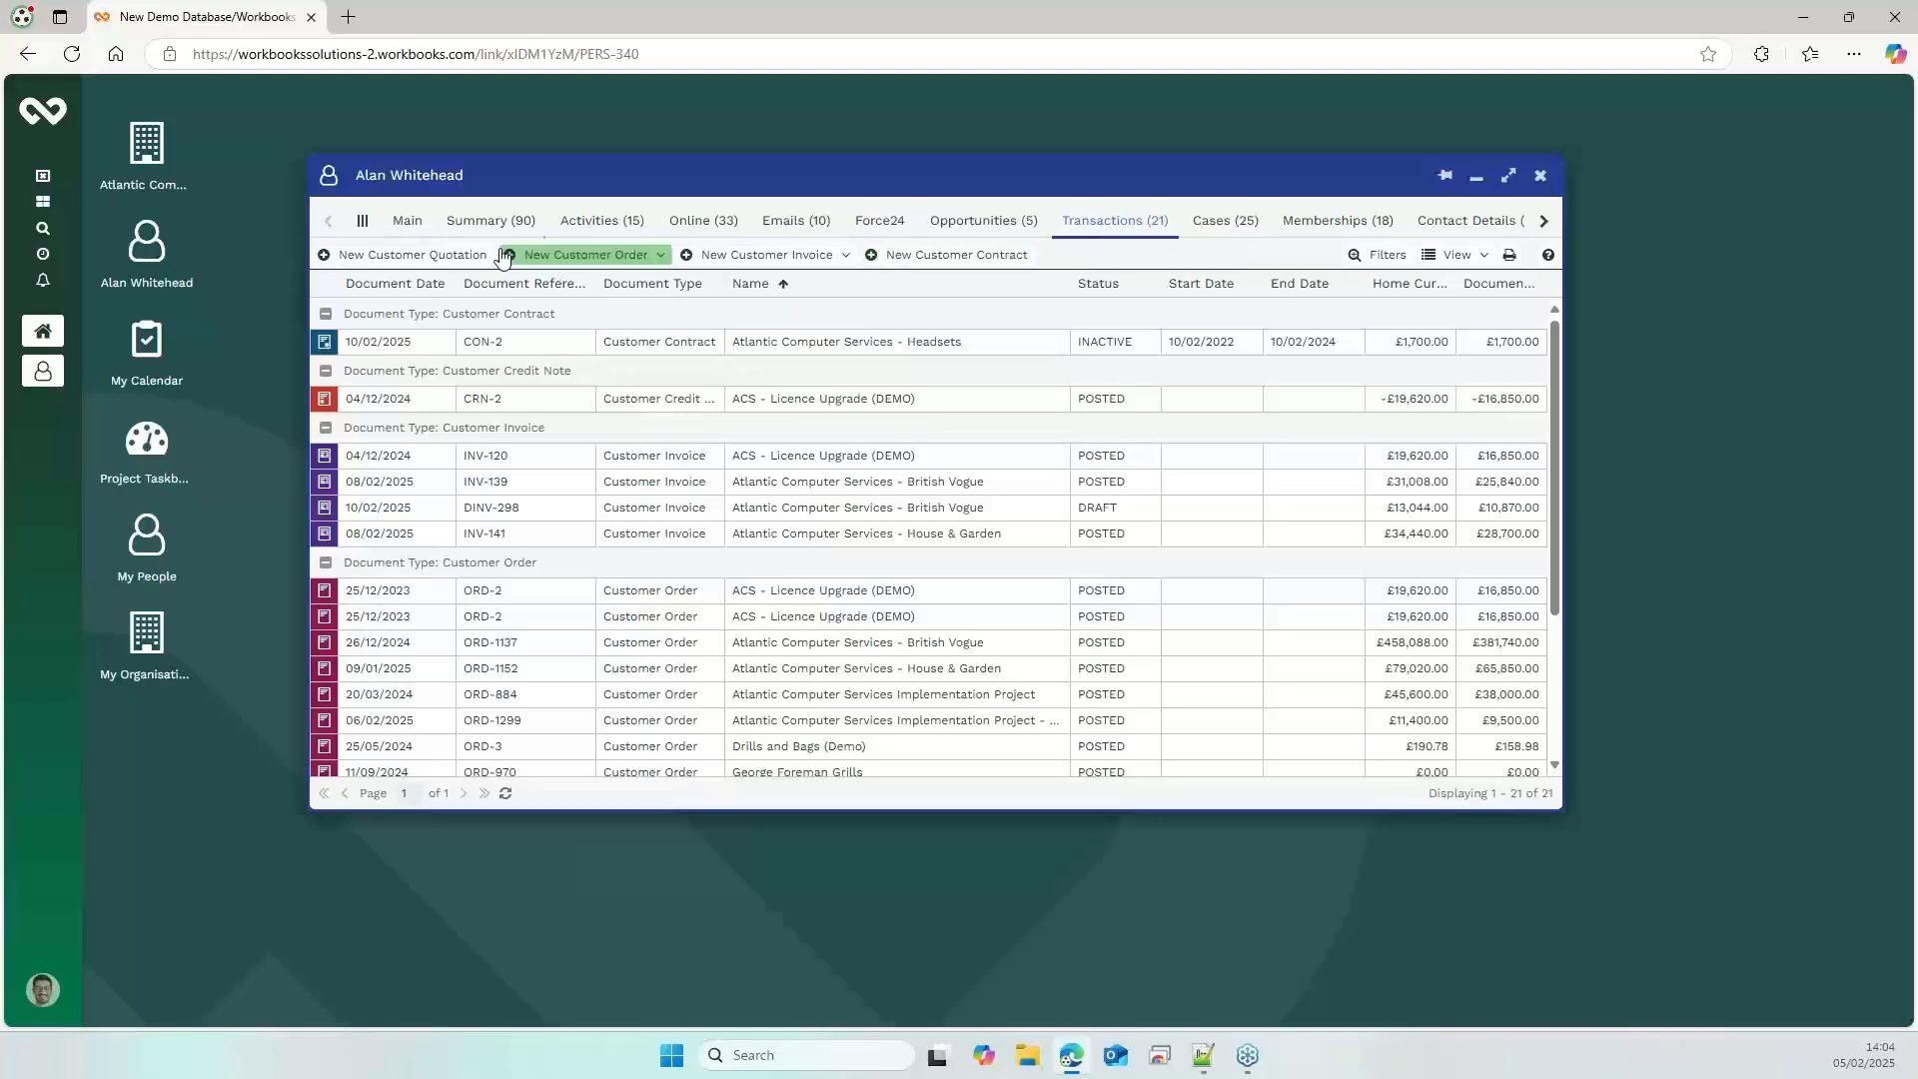
left_click(428, 229)
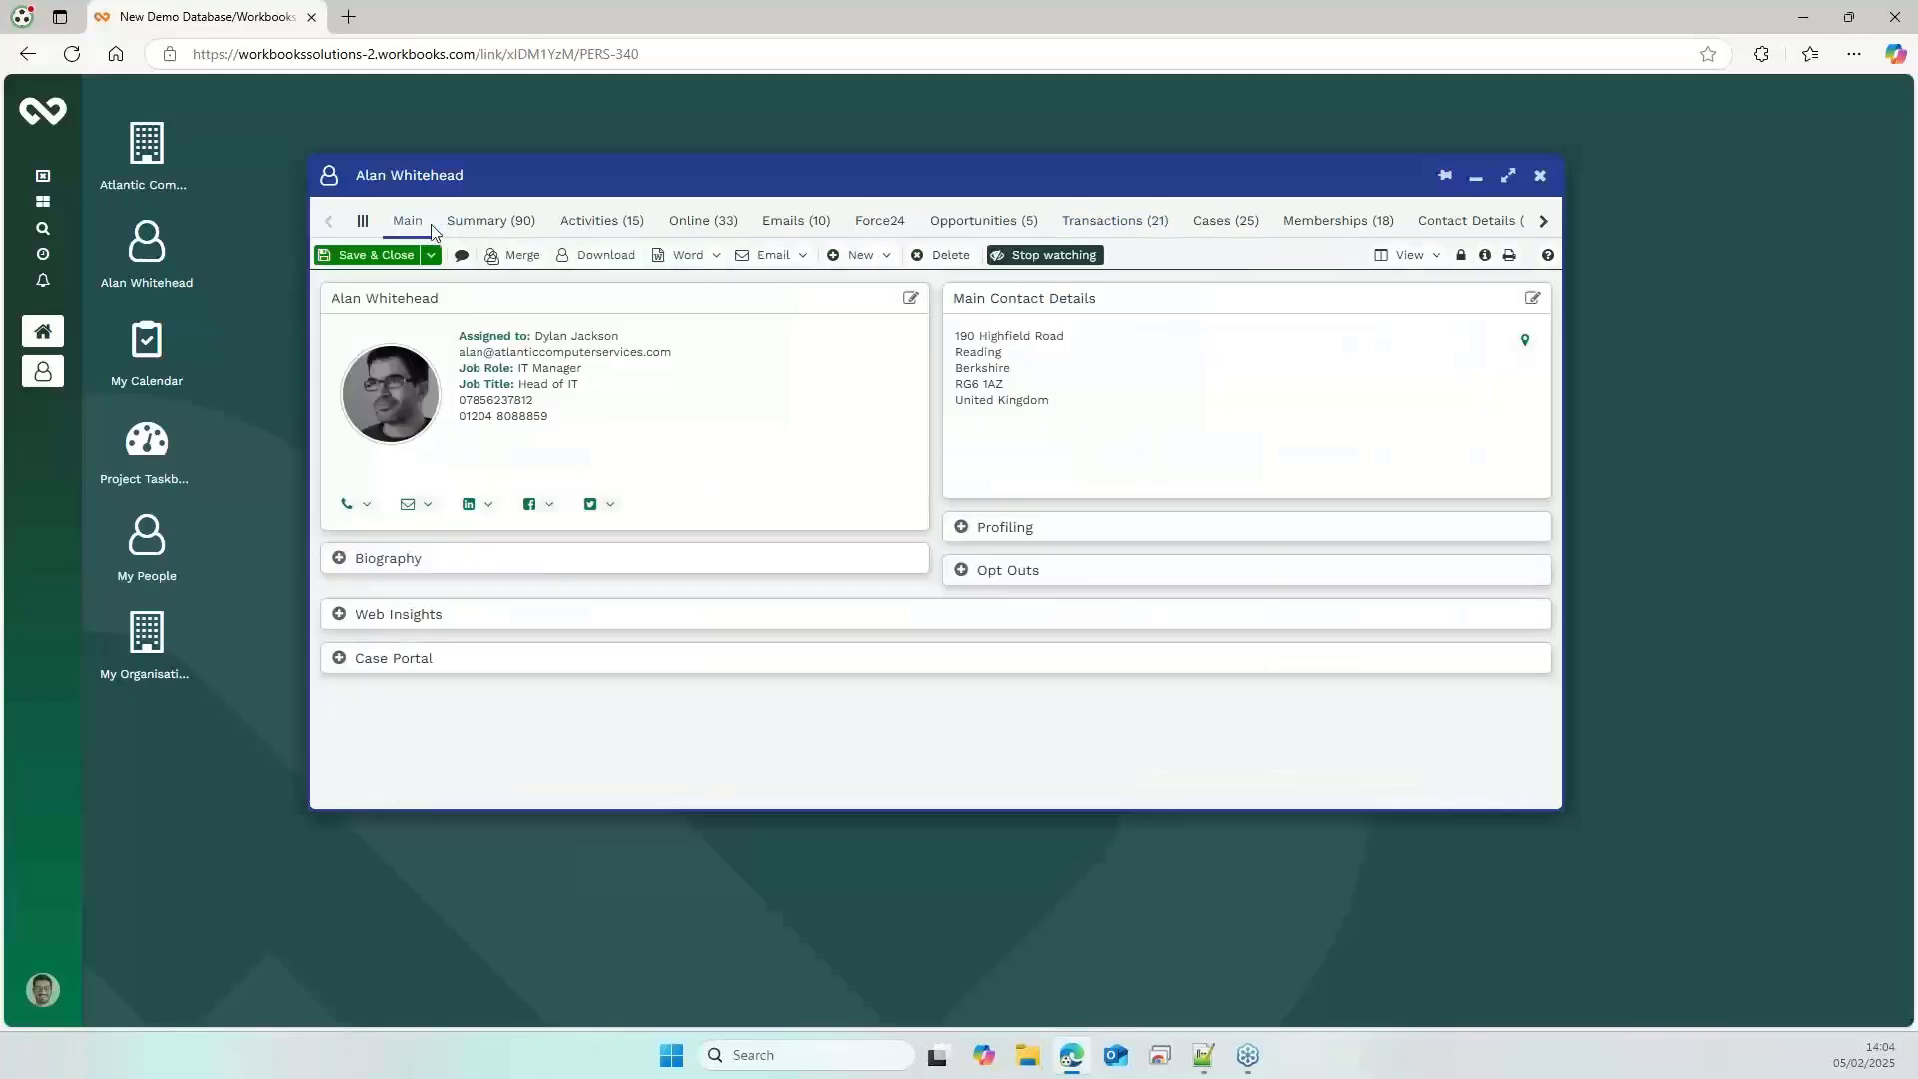
Step: Switch the person record to the Person - Card View B2B layout and look over the Next Steps in its Overview panel
left_click_drag(518, 175, 491, 174)
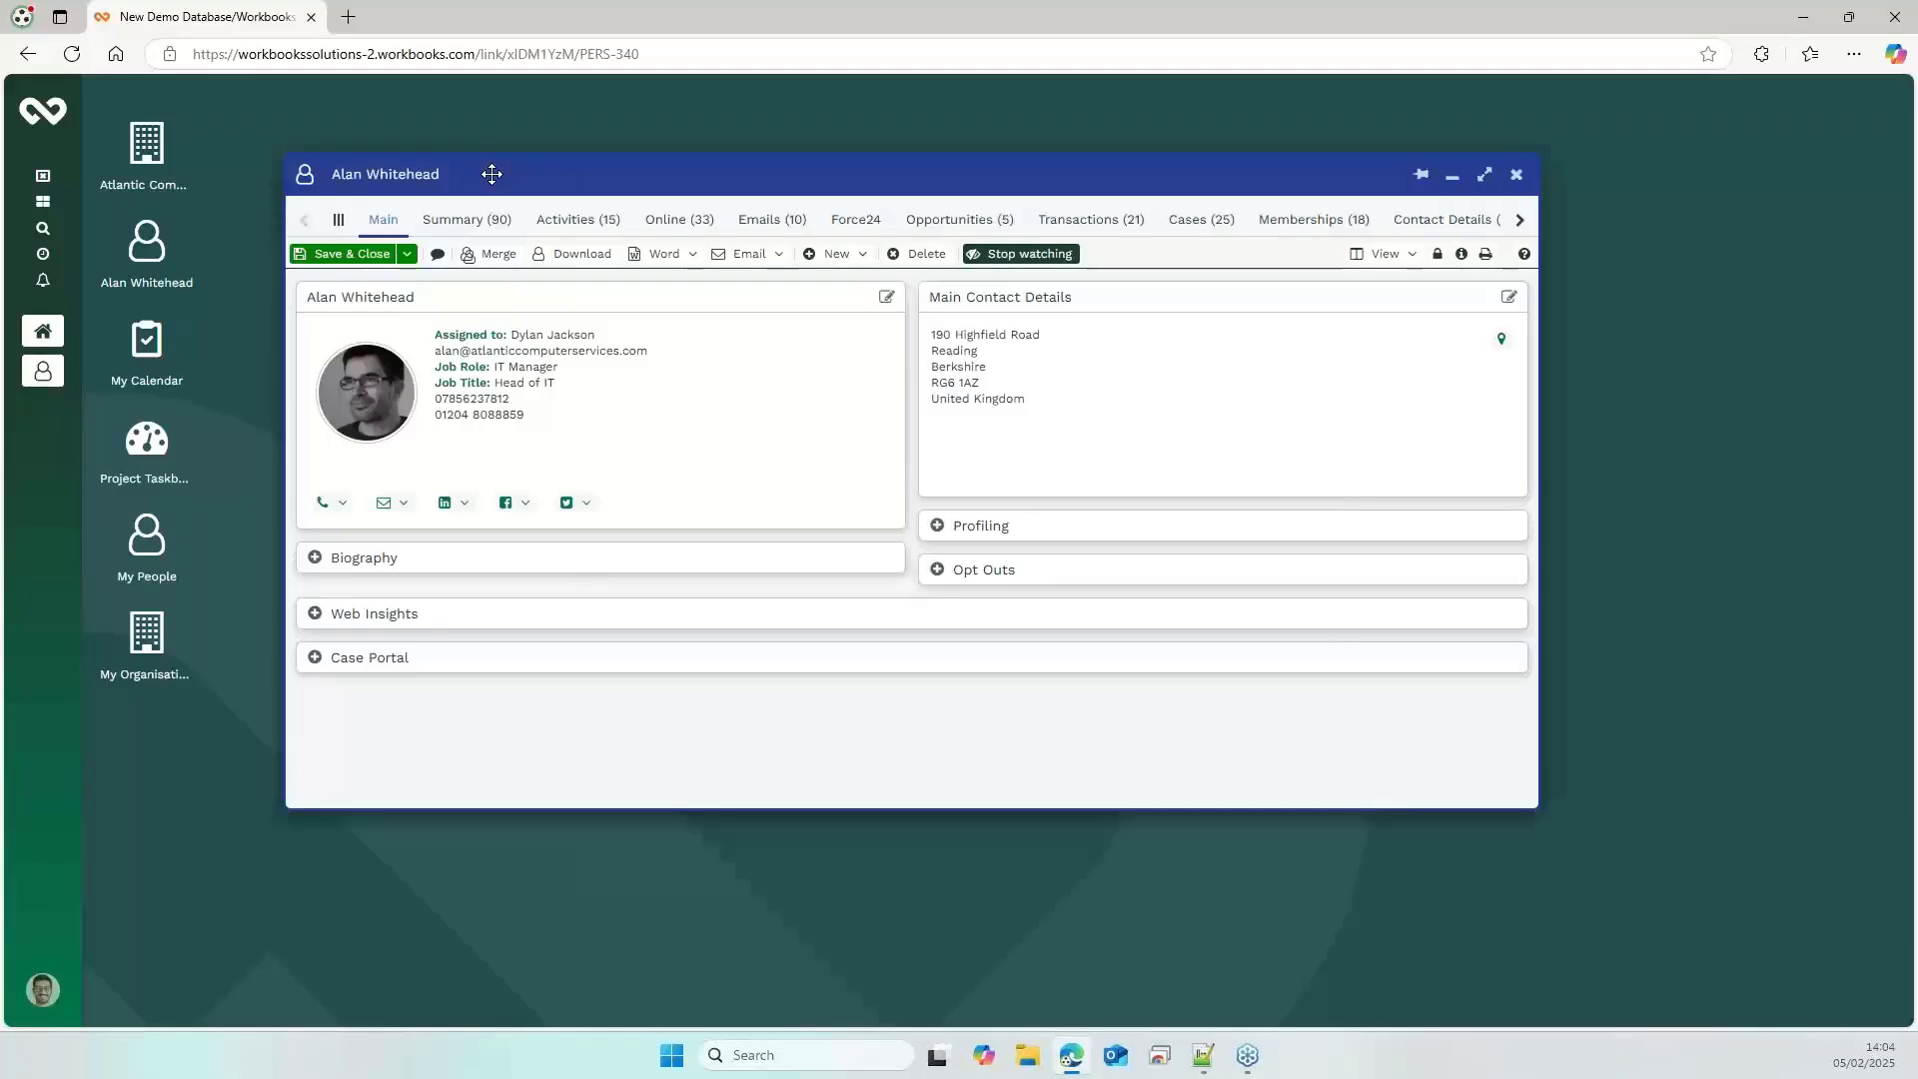
left_click(1401, 255)
left_click(1412, 280)
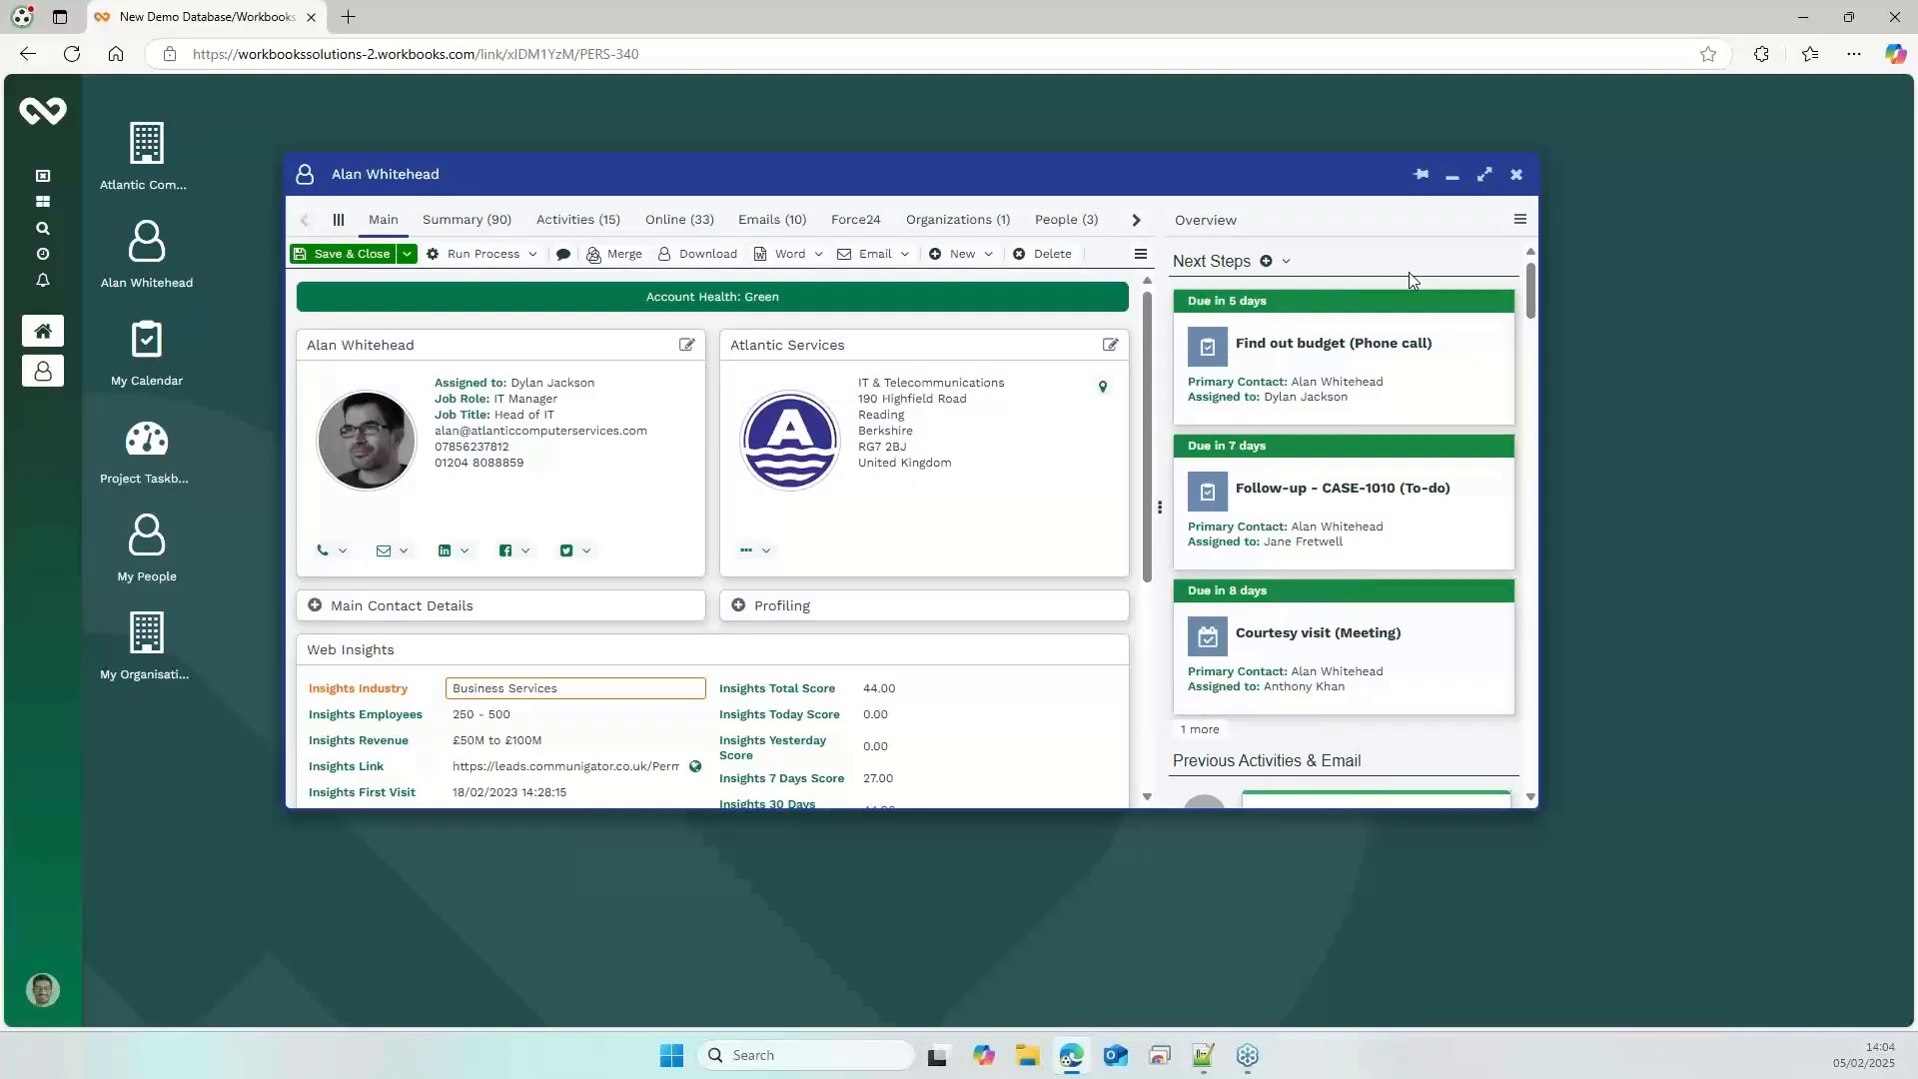
scroll(1376, 385, "down", 2)
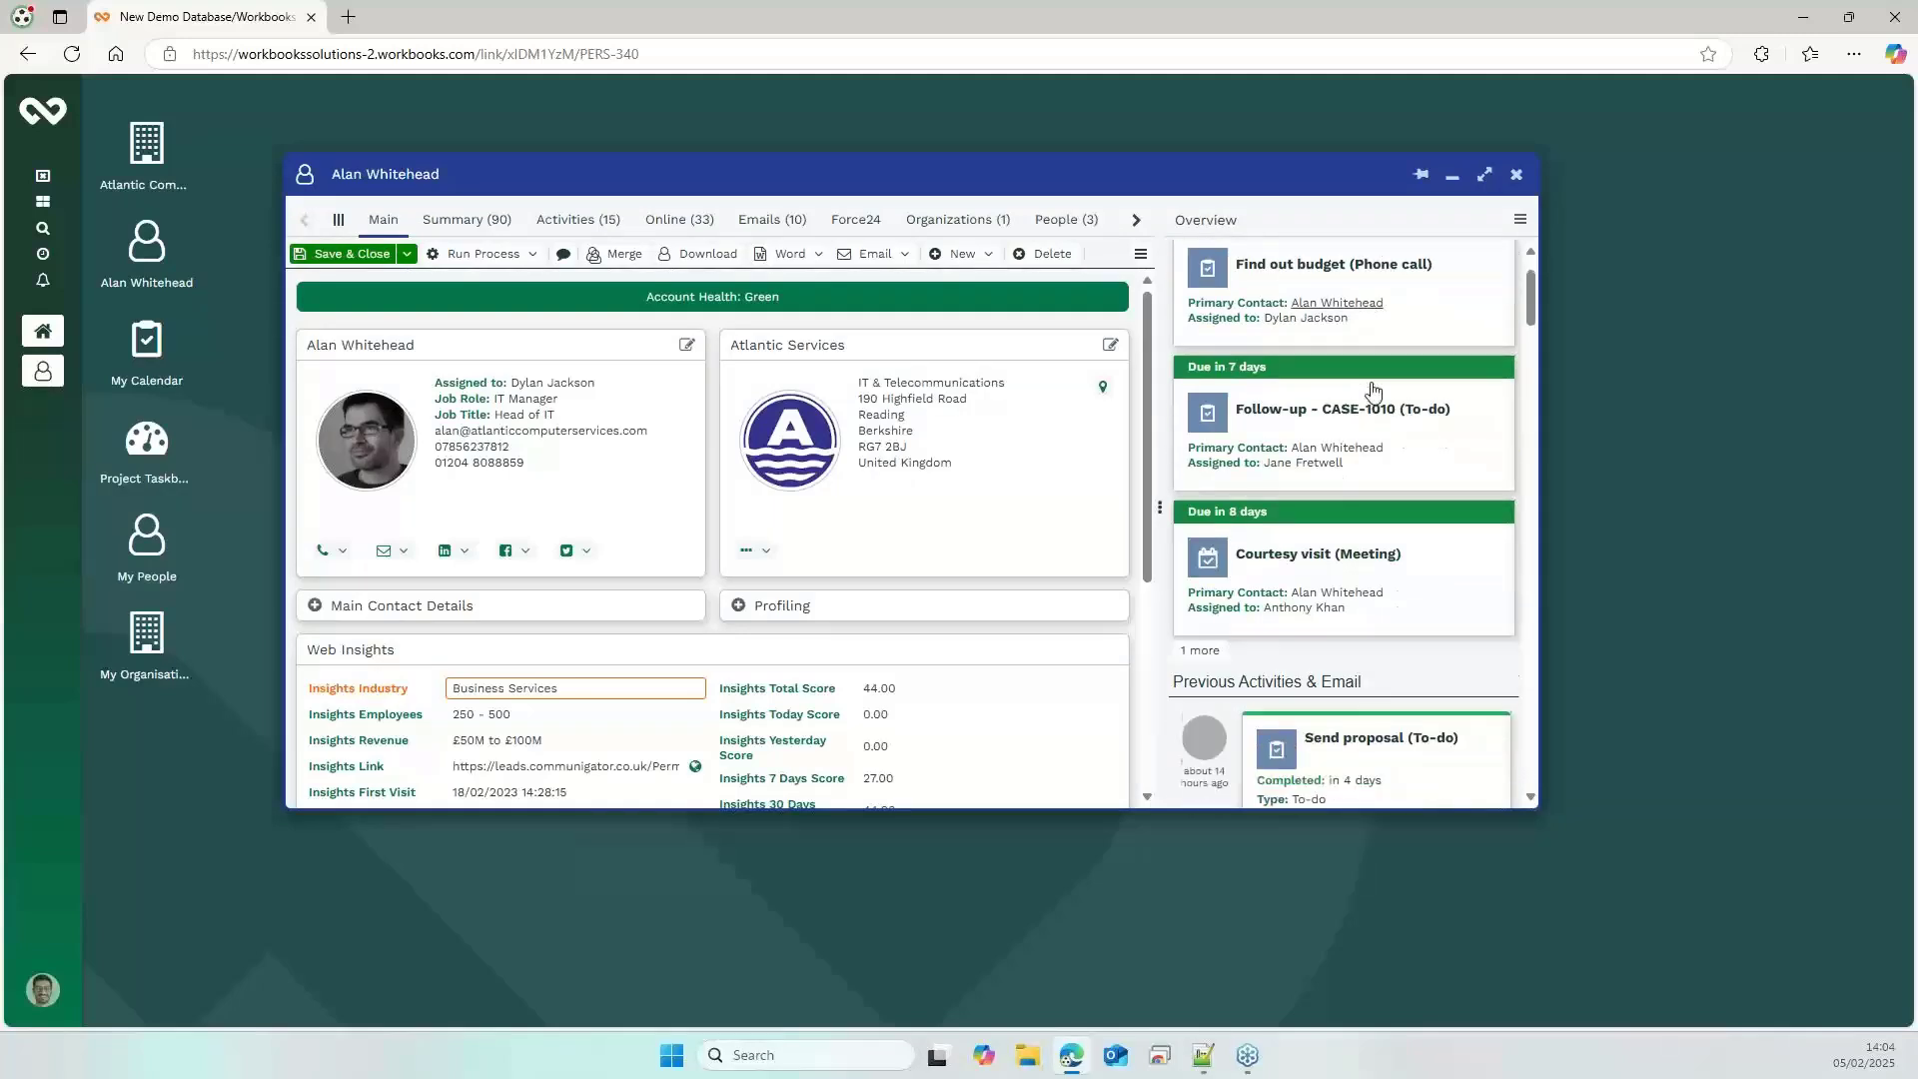
scroll(1374, 390, "up", 2)
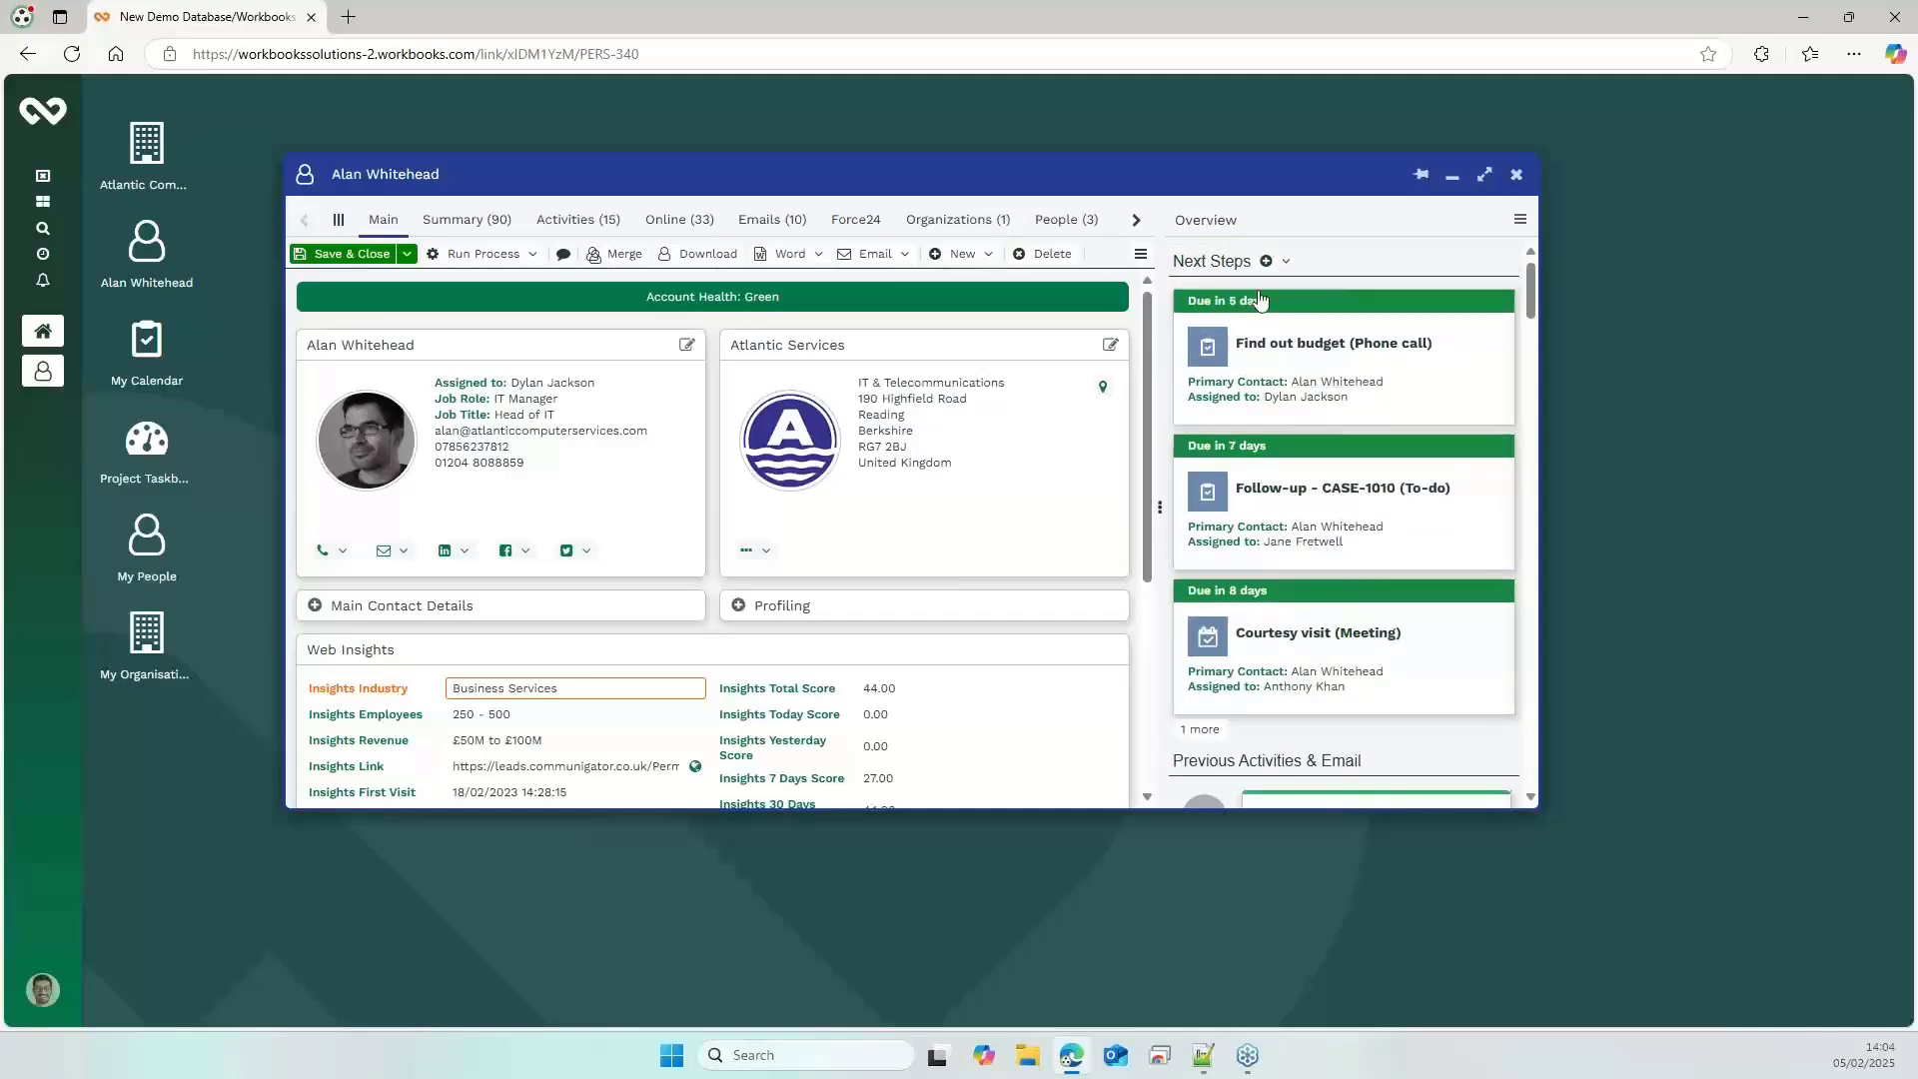
Step: Change the record's side panel content to Transactions and from there to Cases
left_click(1519, 218)
left_click(1461, 514)
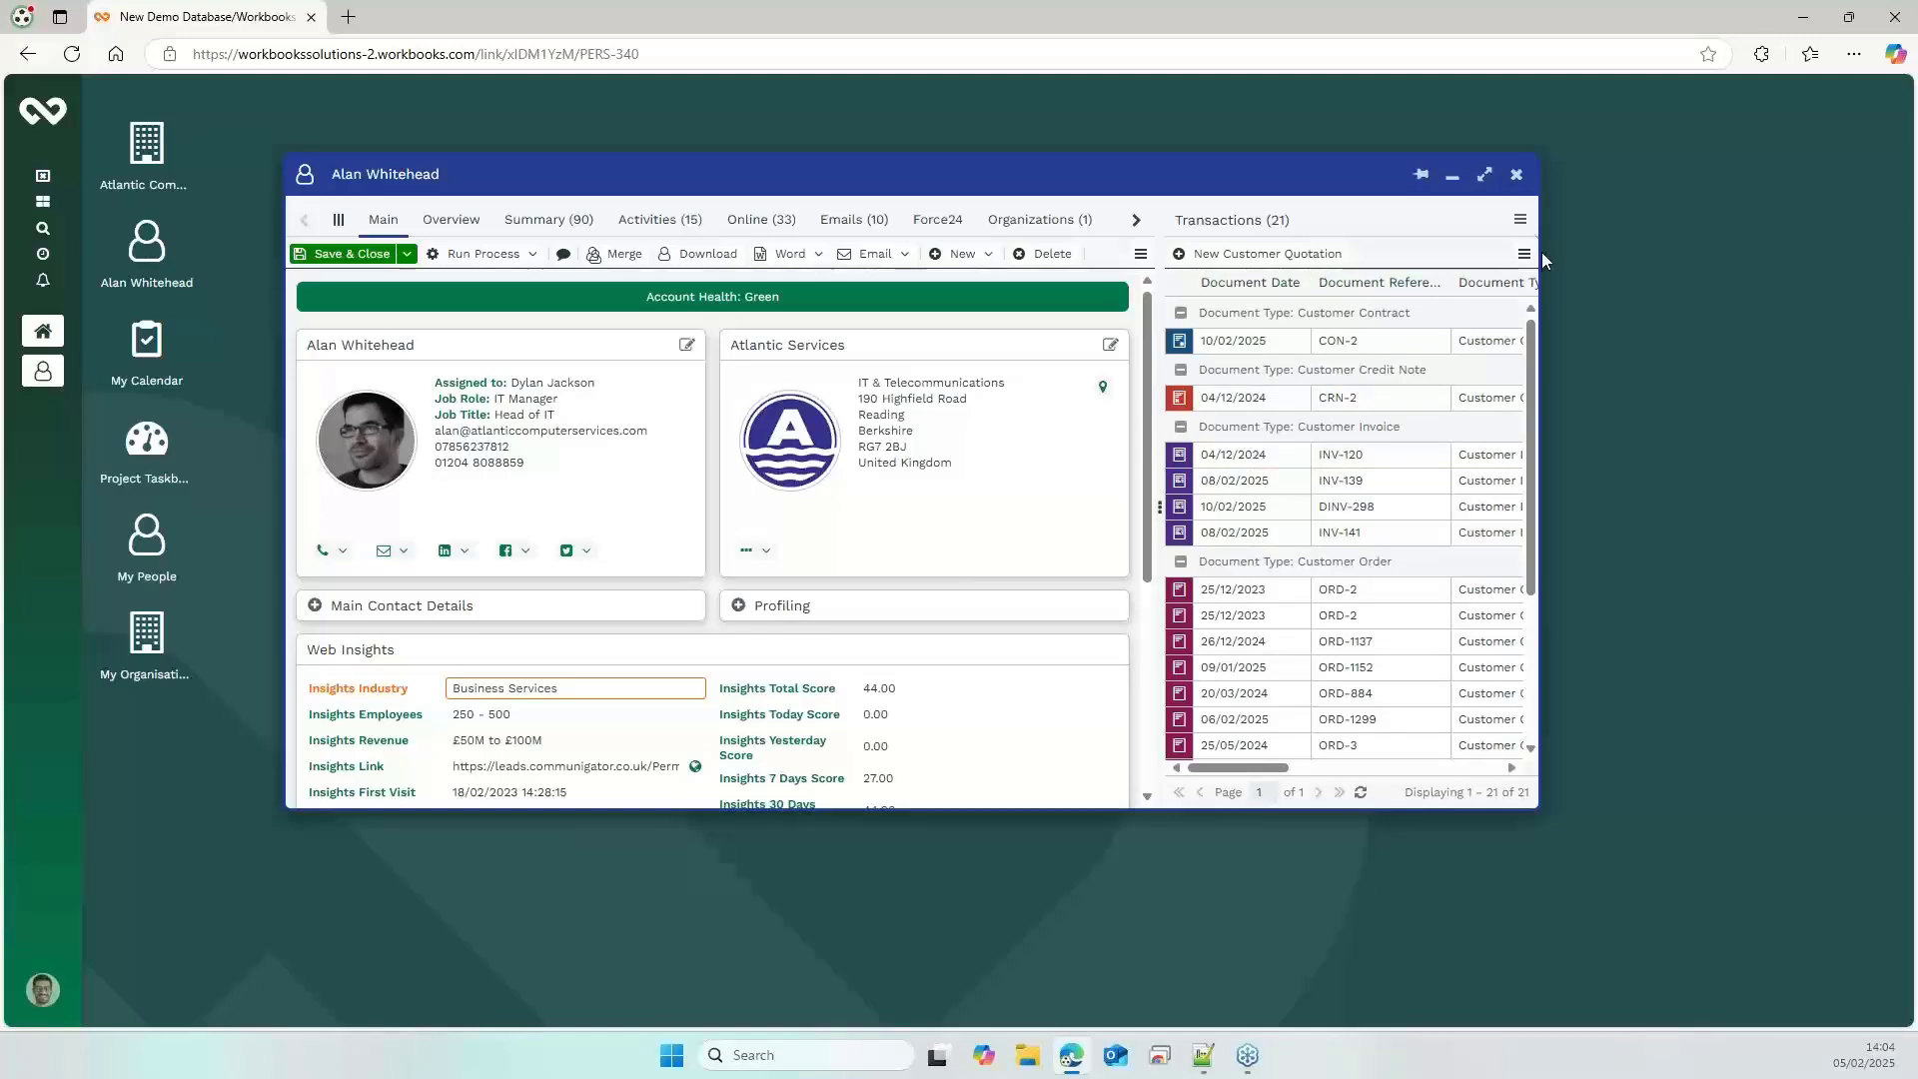
left_click(1519, 220)
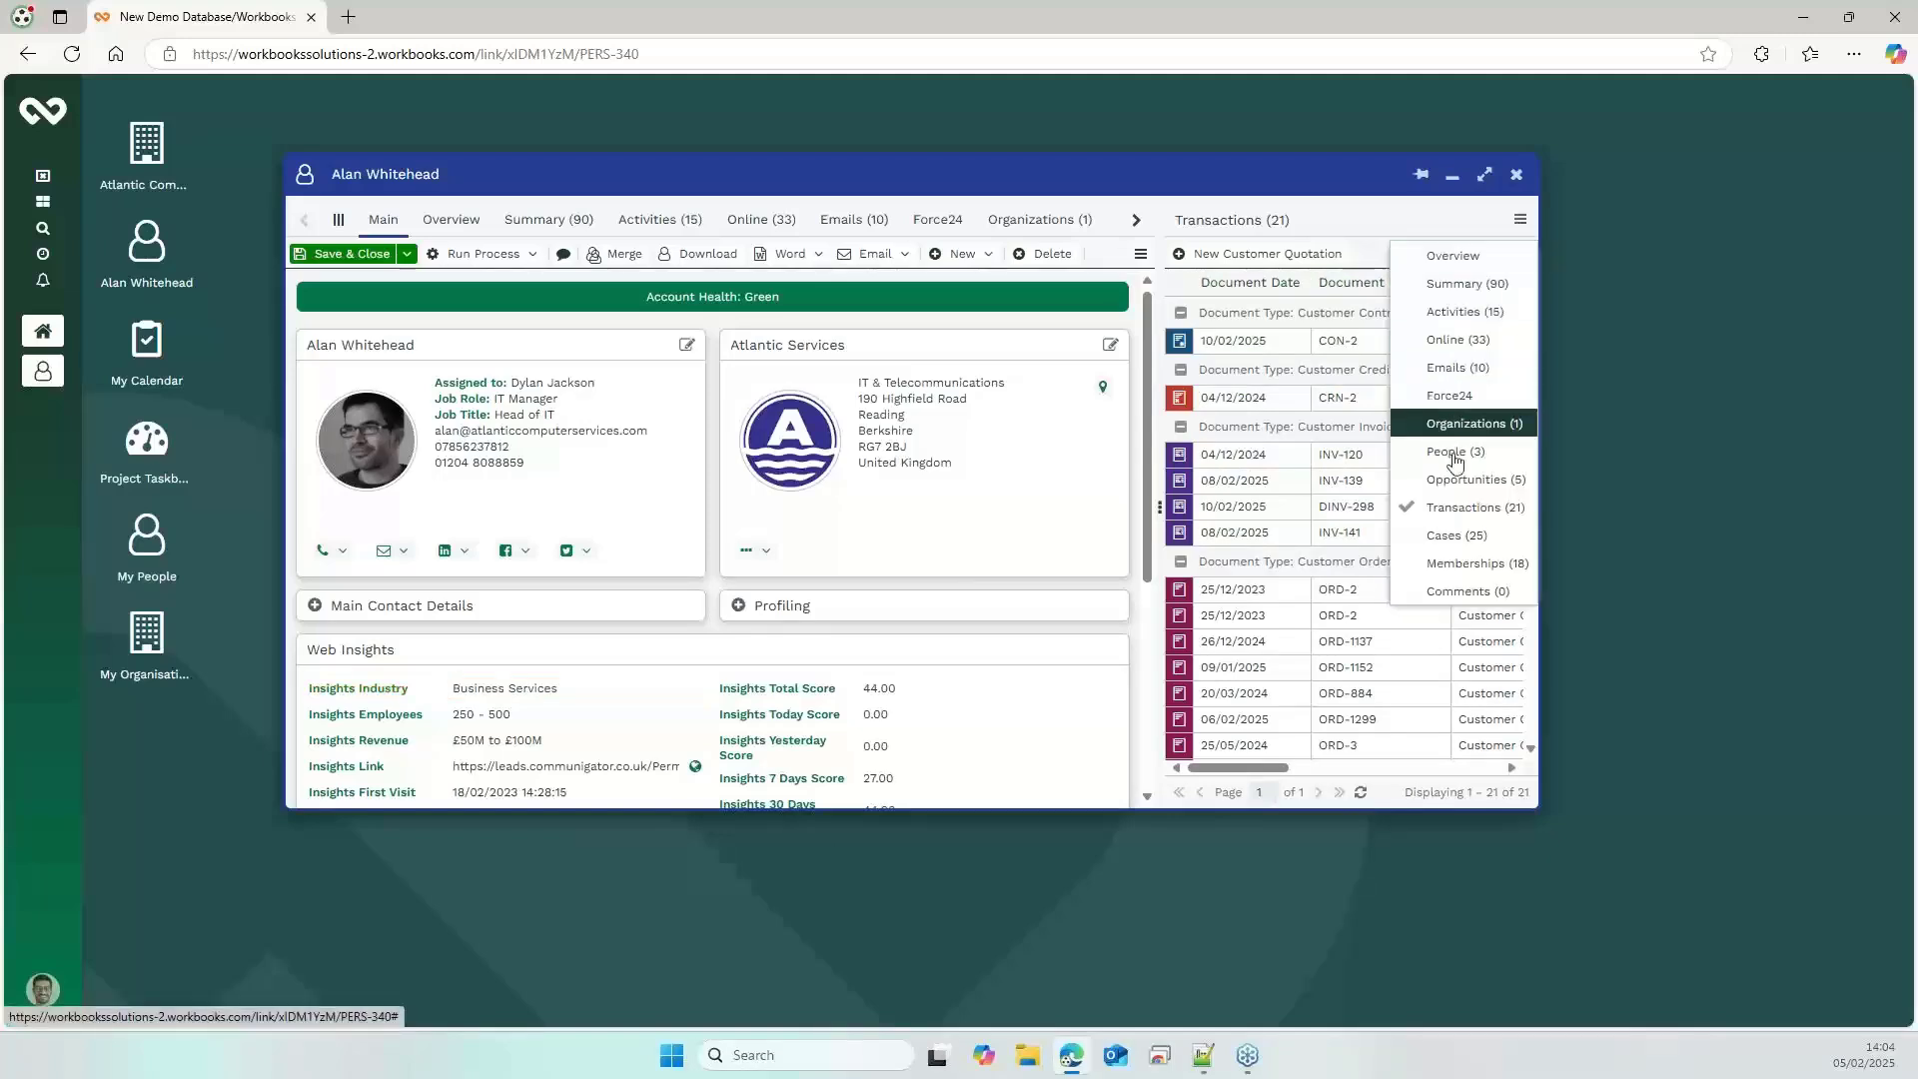
left_click(1439, 537)
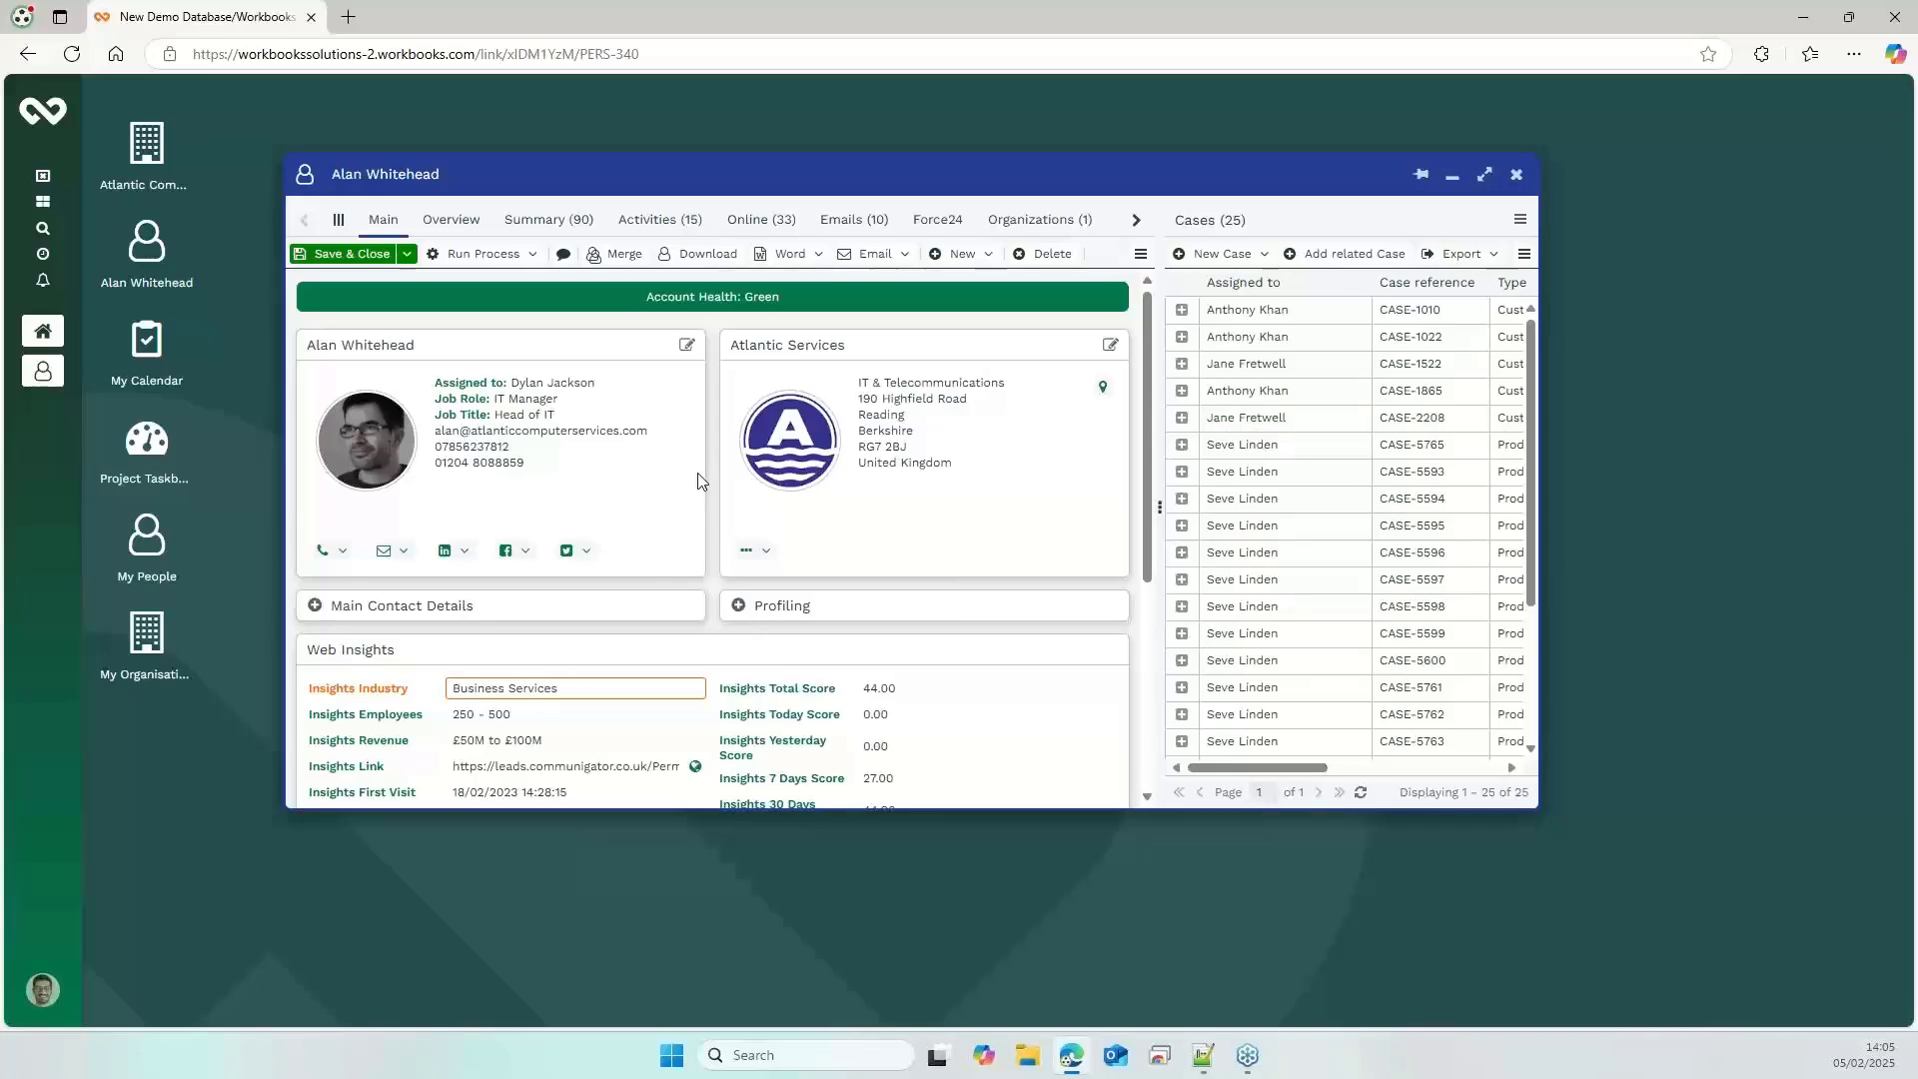
Step: Open the list of customizable record types in the system configuration
left_click_drag(784, 186, 830, 158)
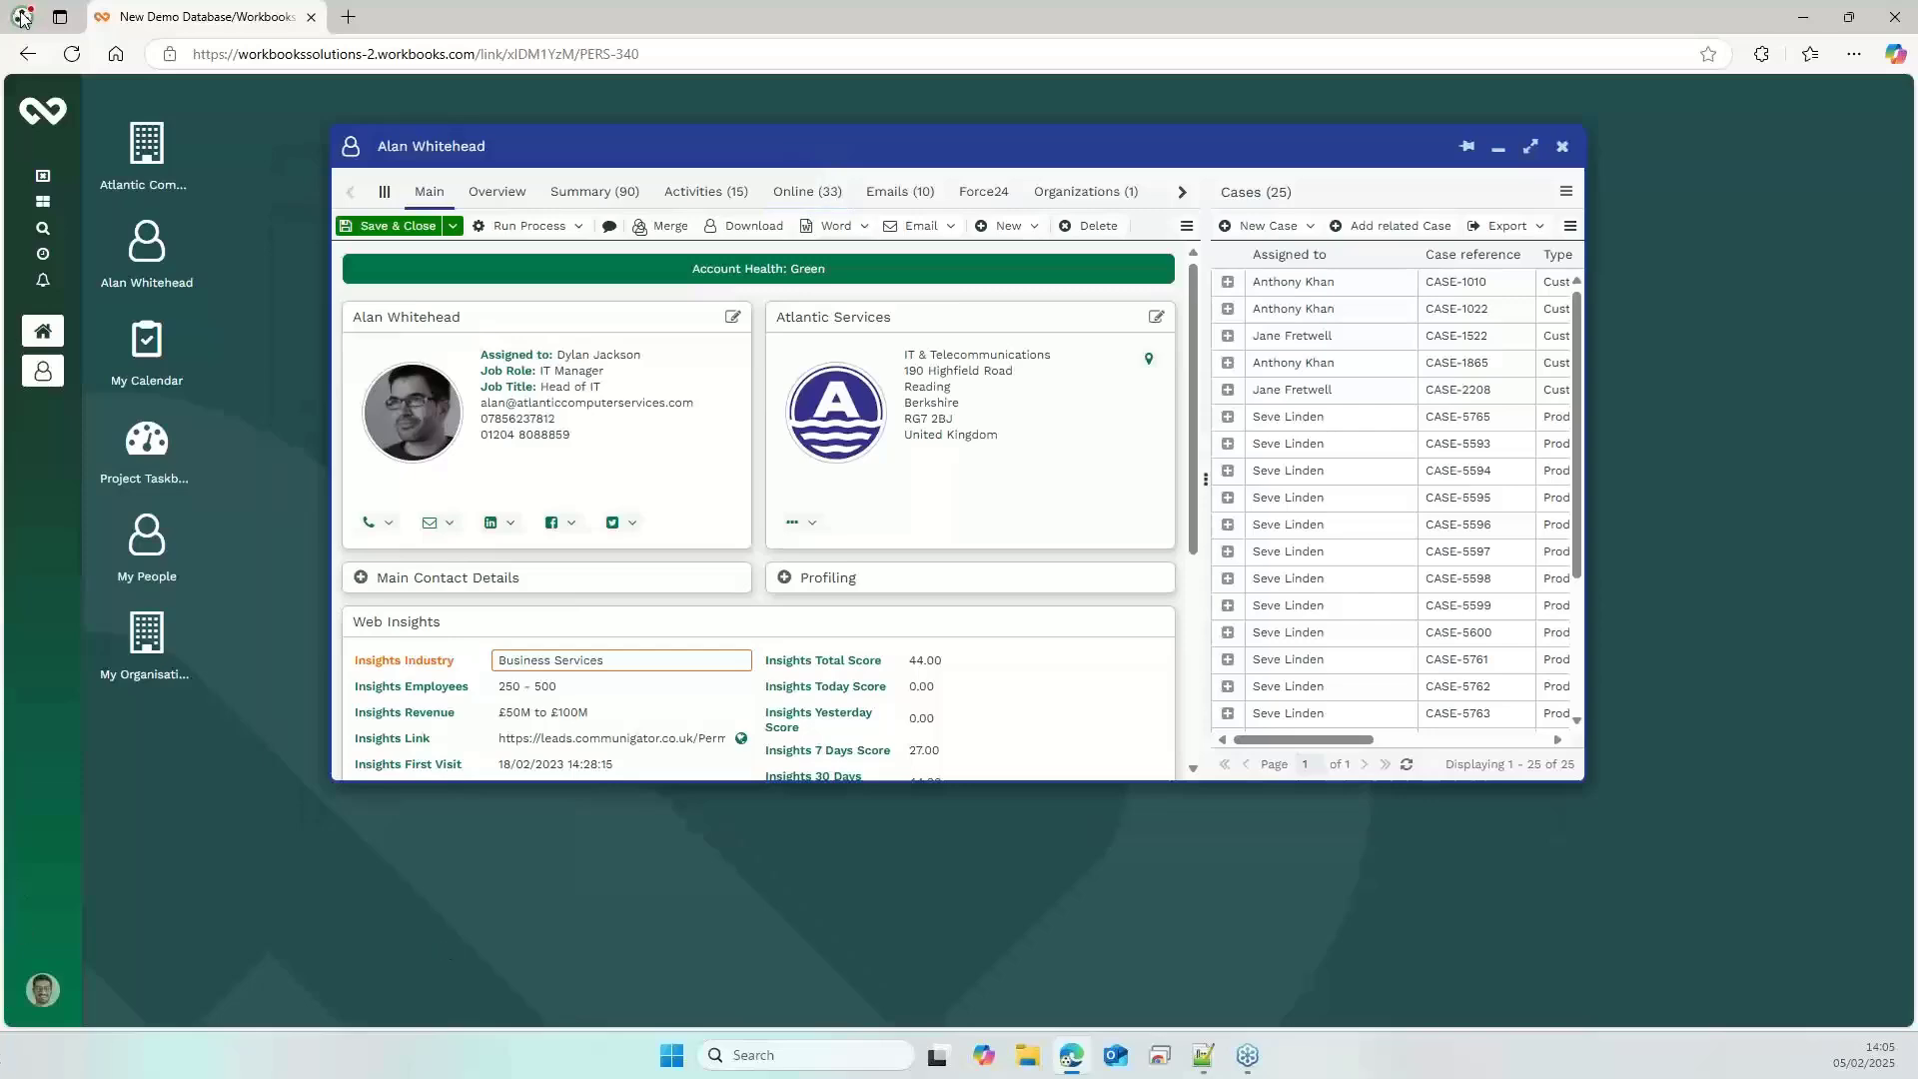
left_click(42, 110)
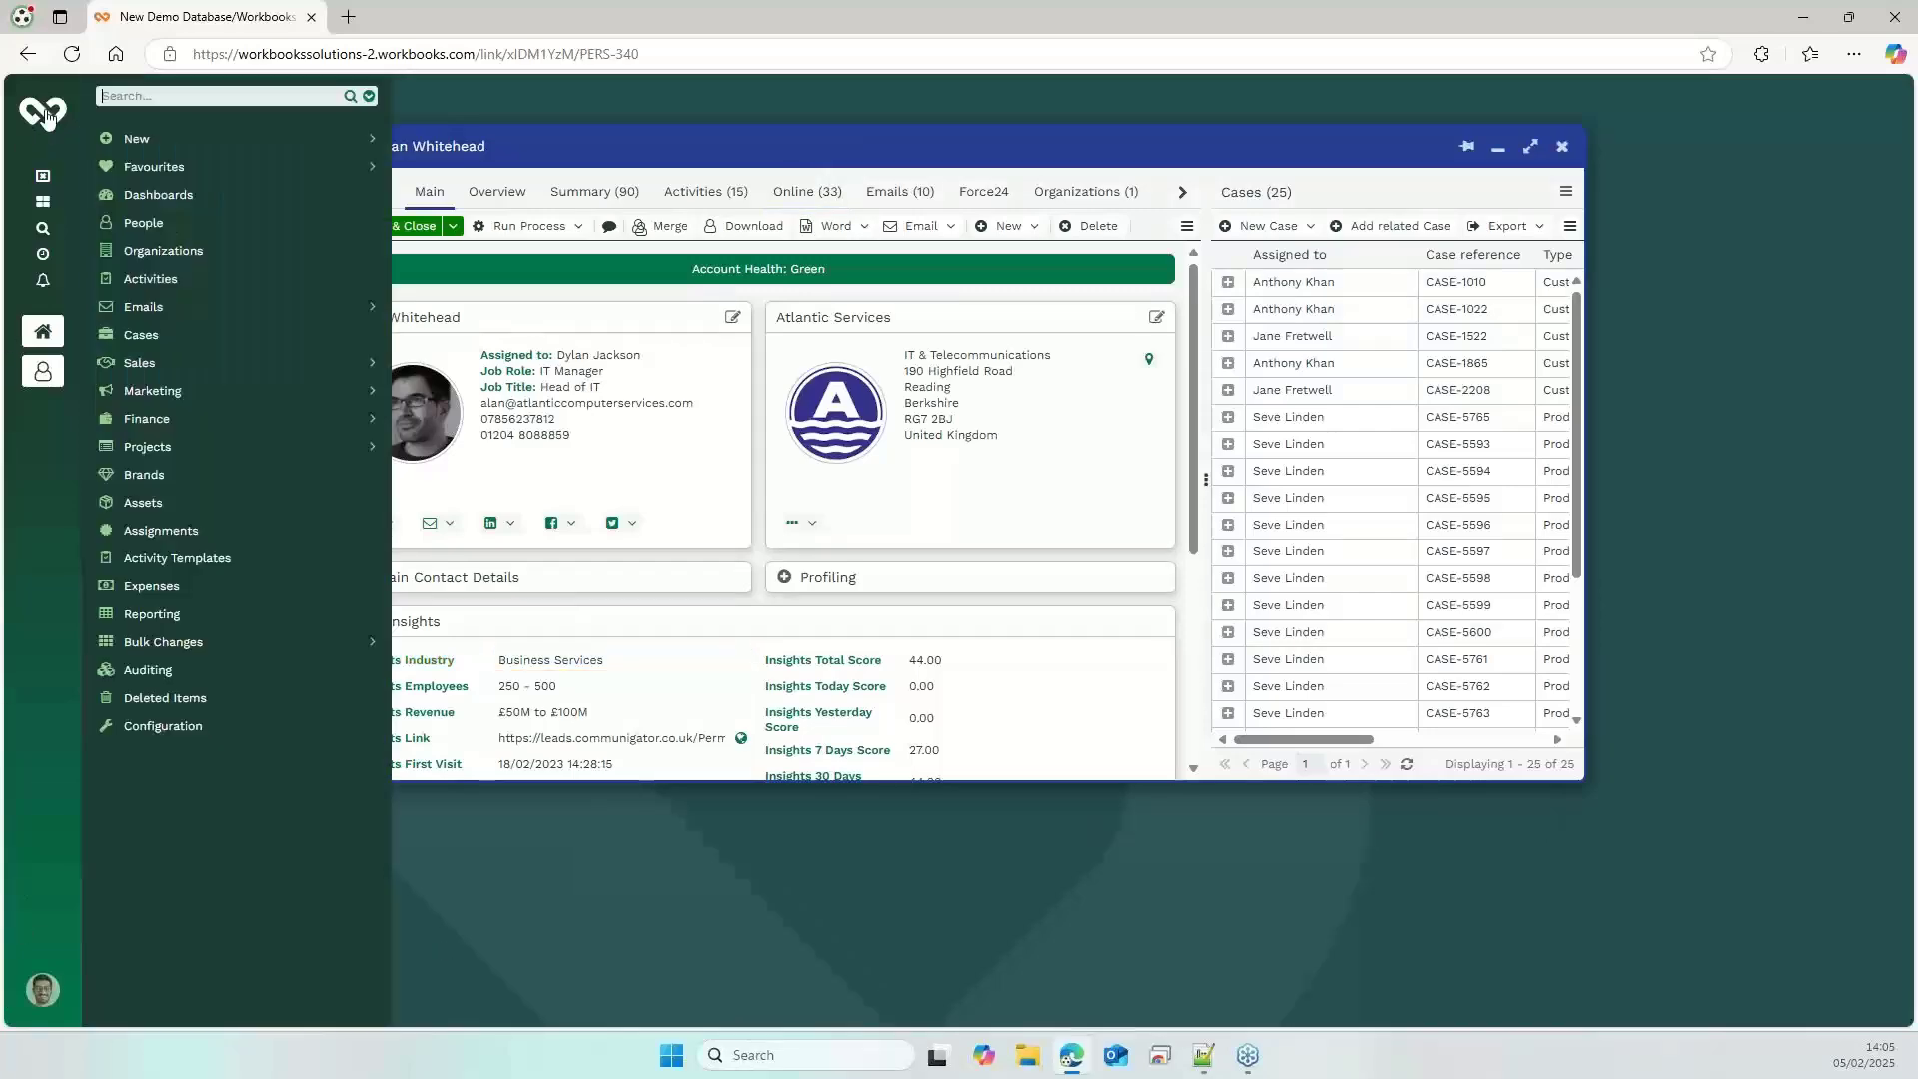
left_click(200, 725)
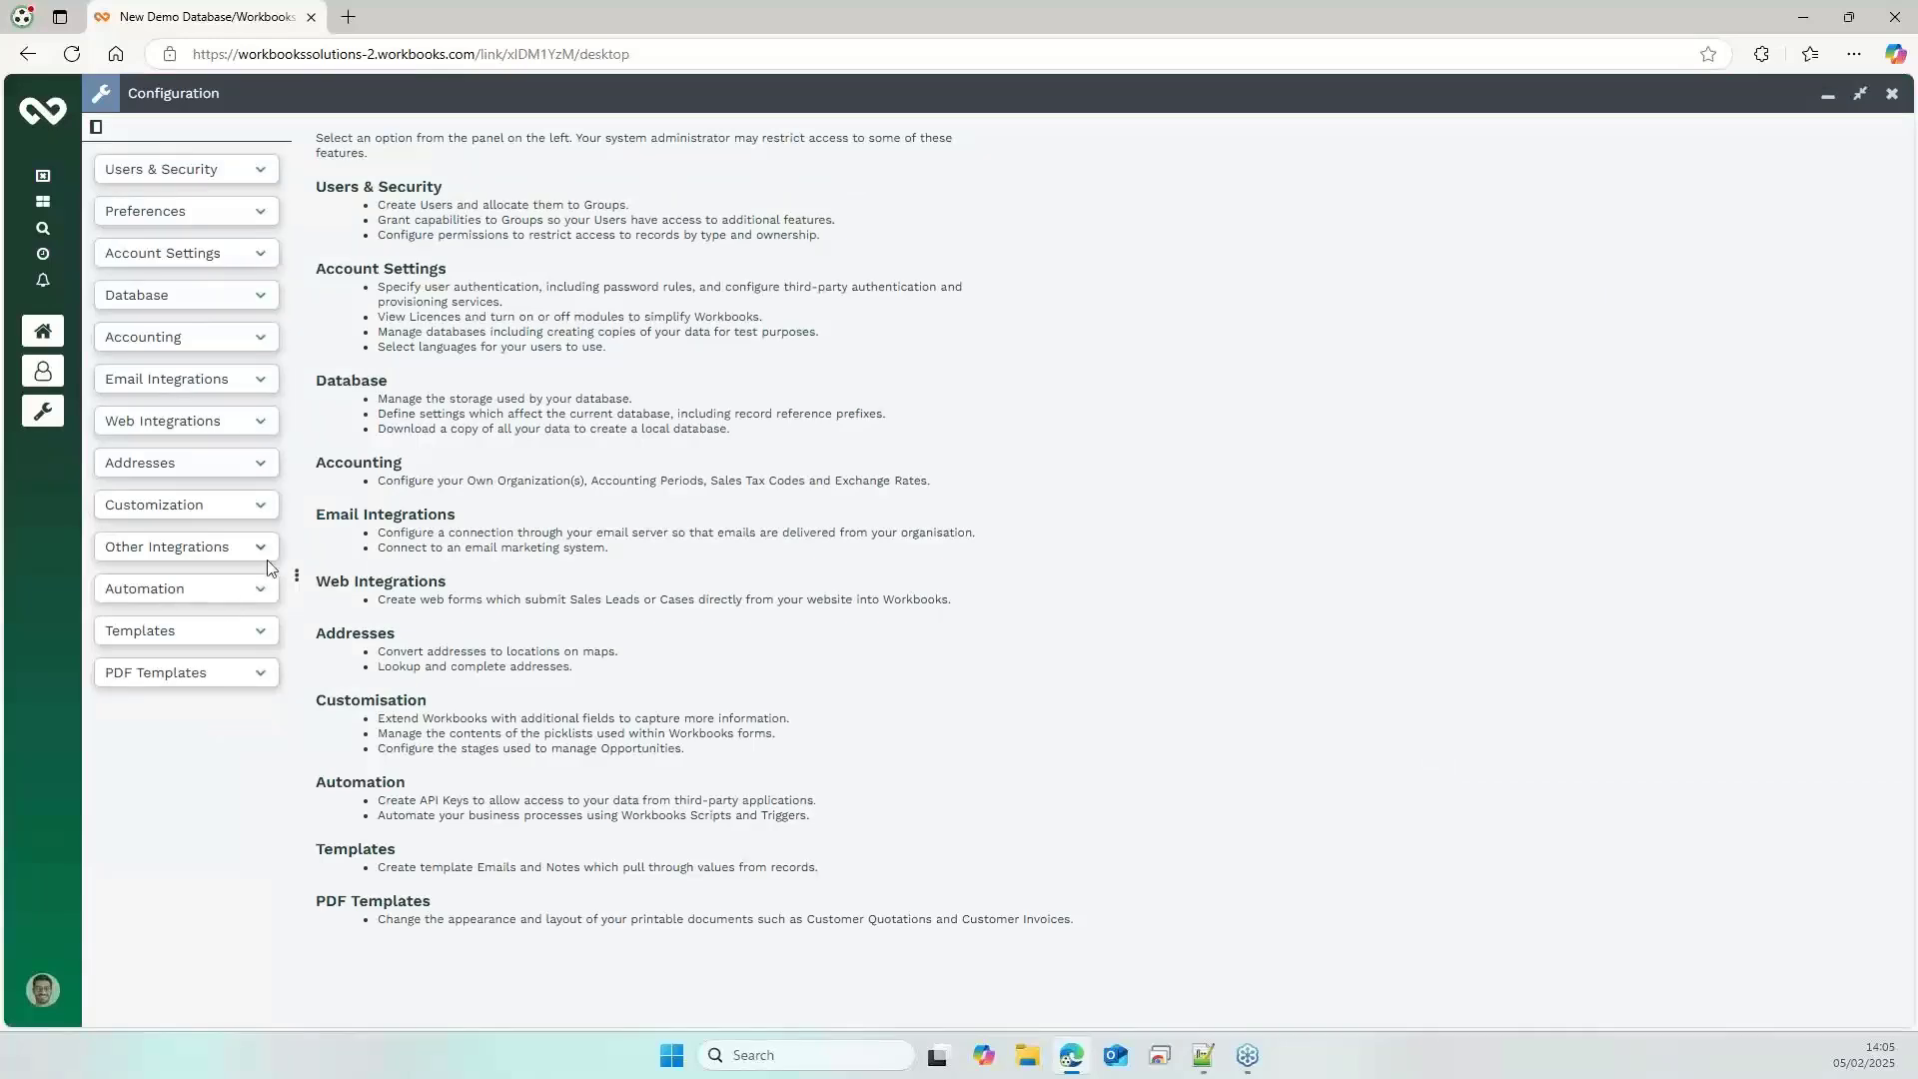
left_click(258, 505)
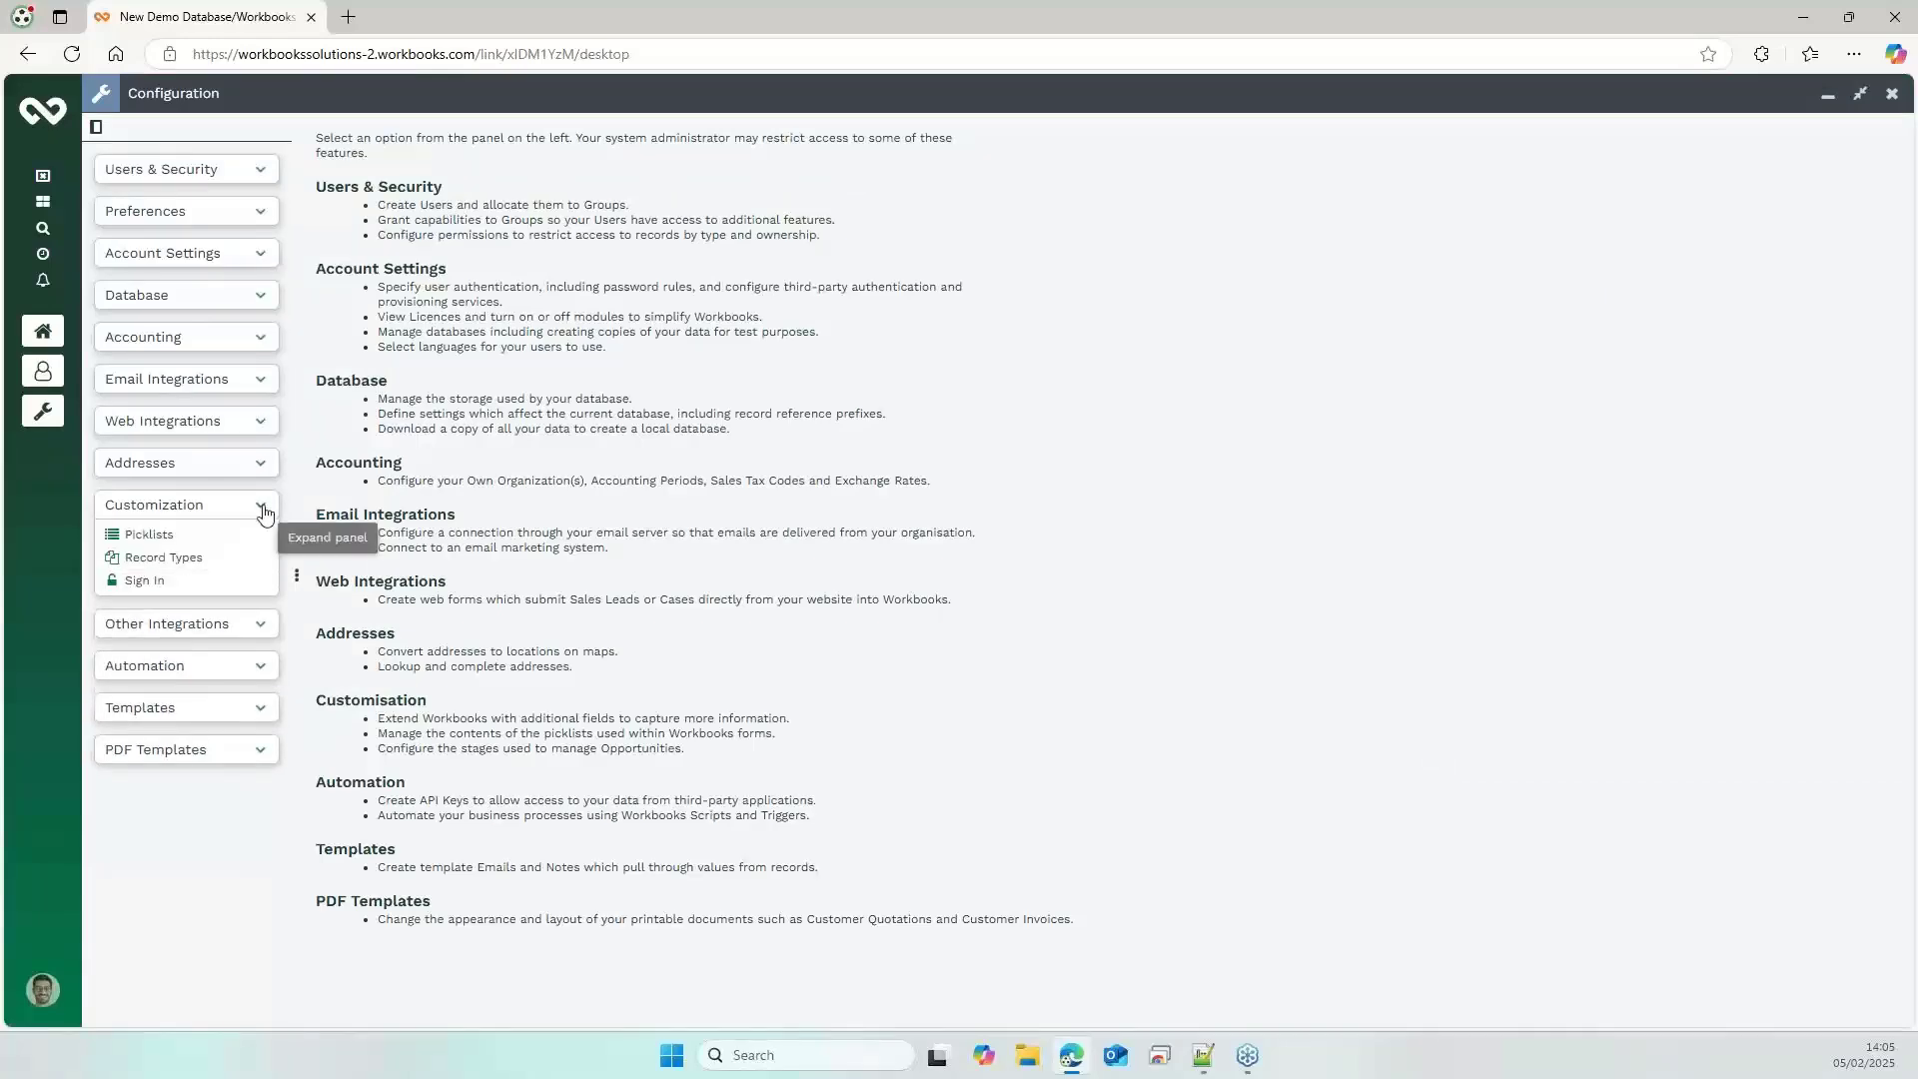
left_click(186, 562)
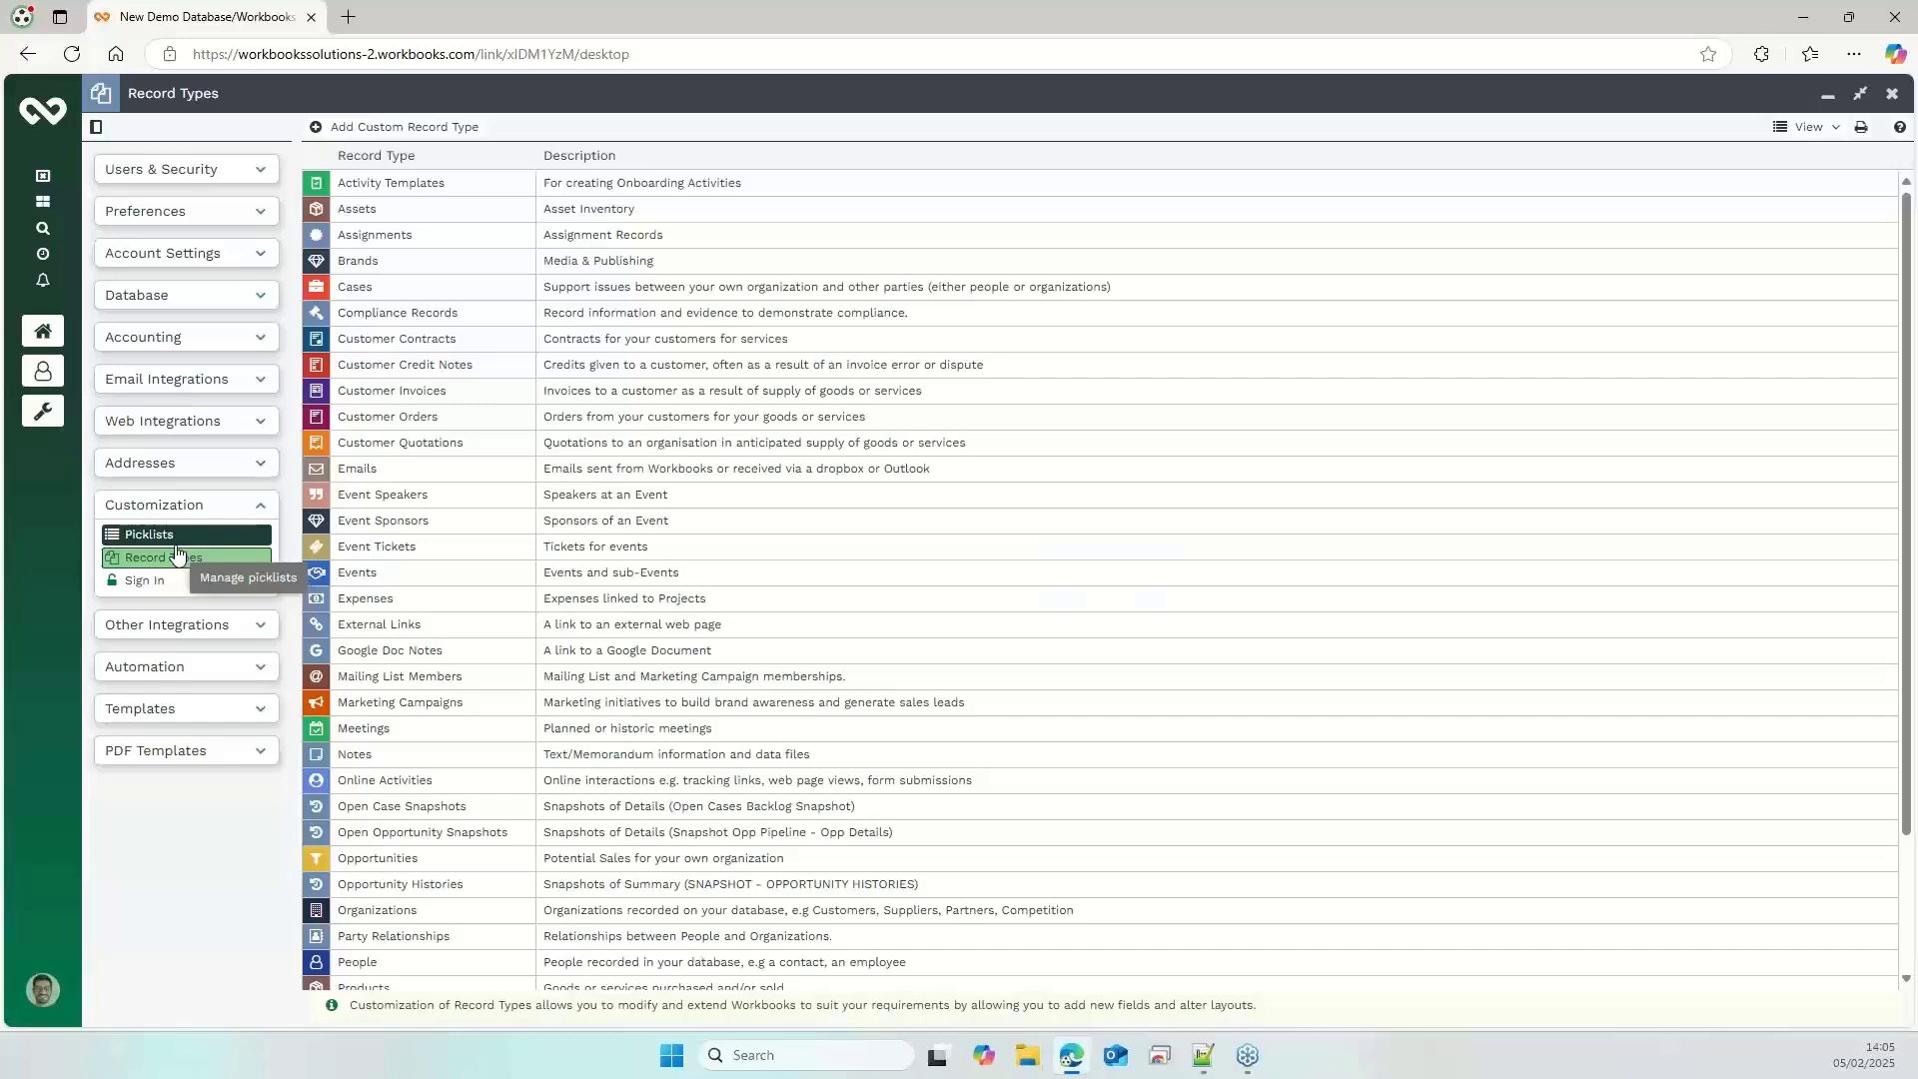
Step: Open the Person - Card View B2B form layout from the People record type's customization
left_click(376, 965)
left_click(376, 967)
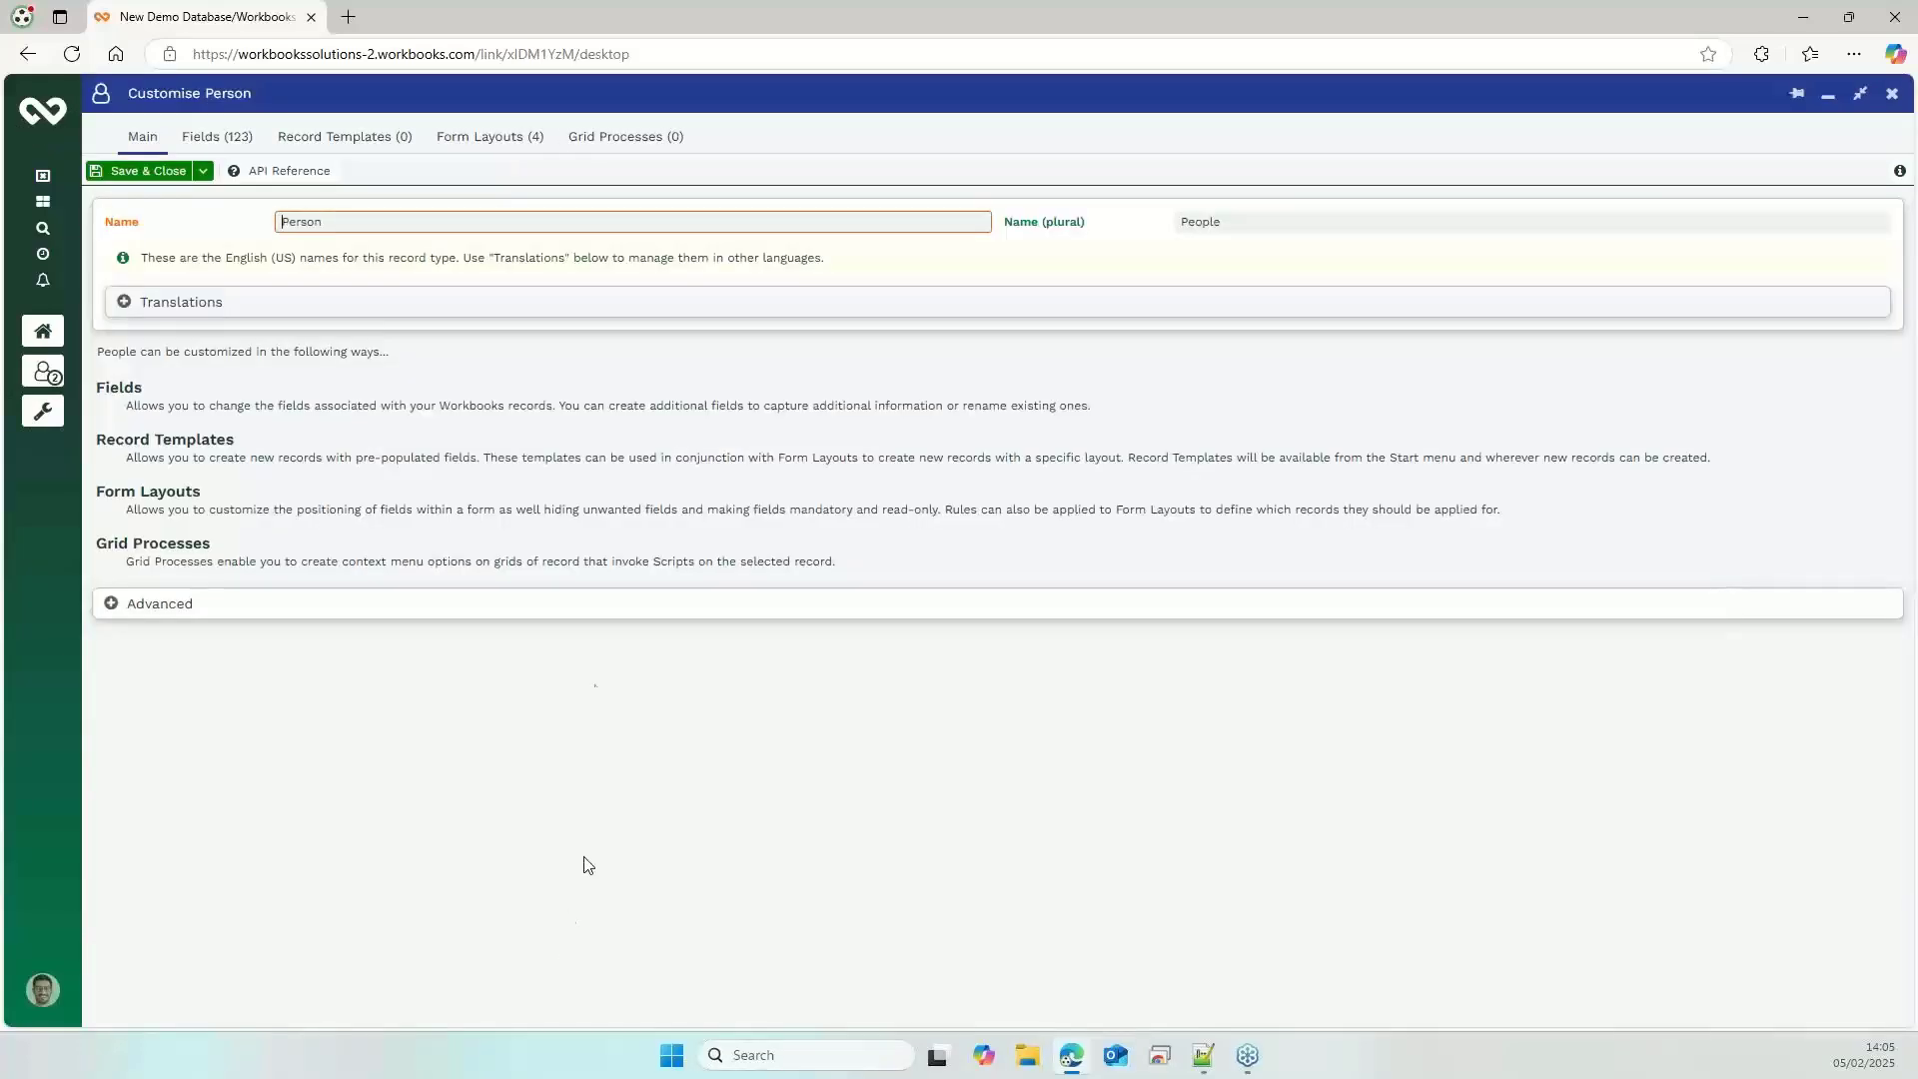
left_click(495, 145)
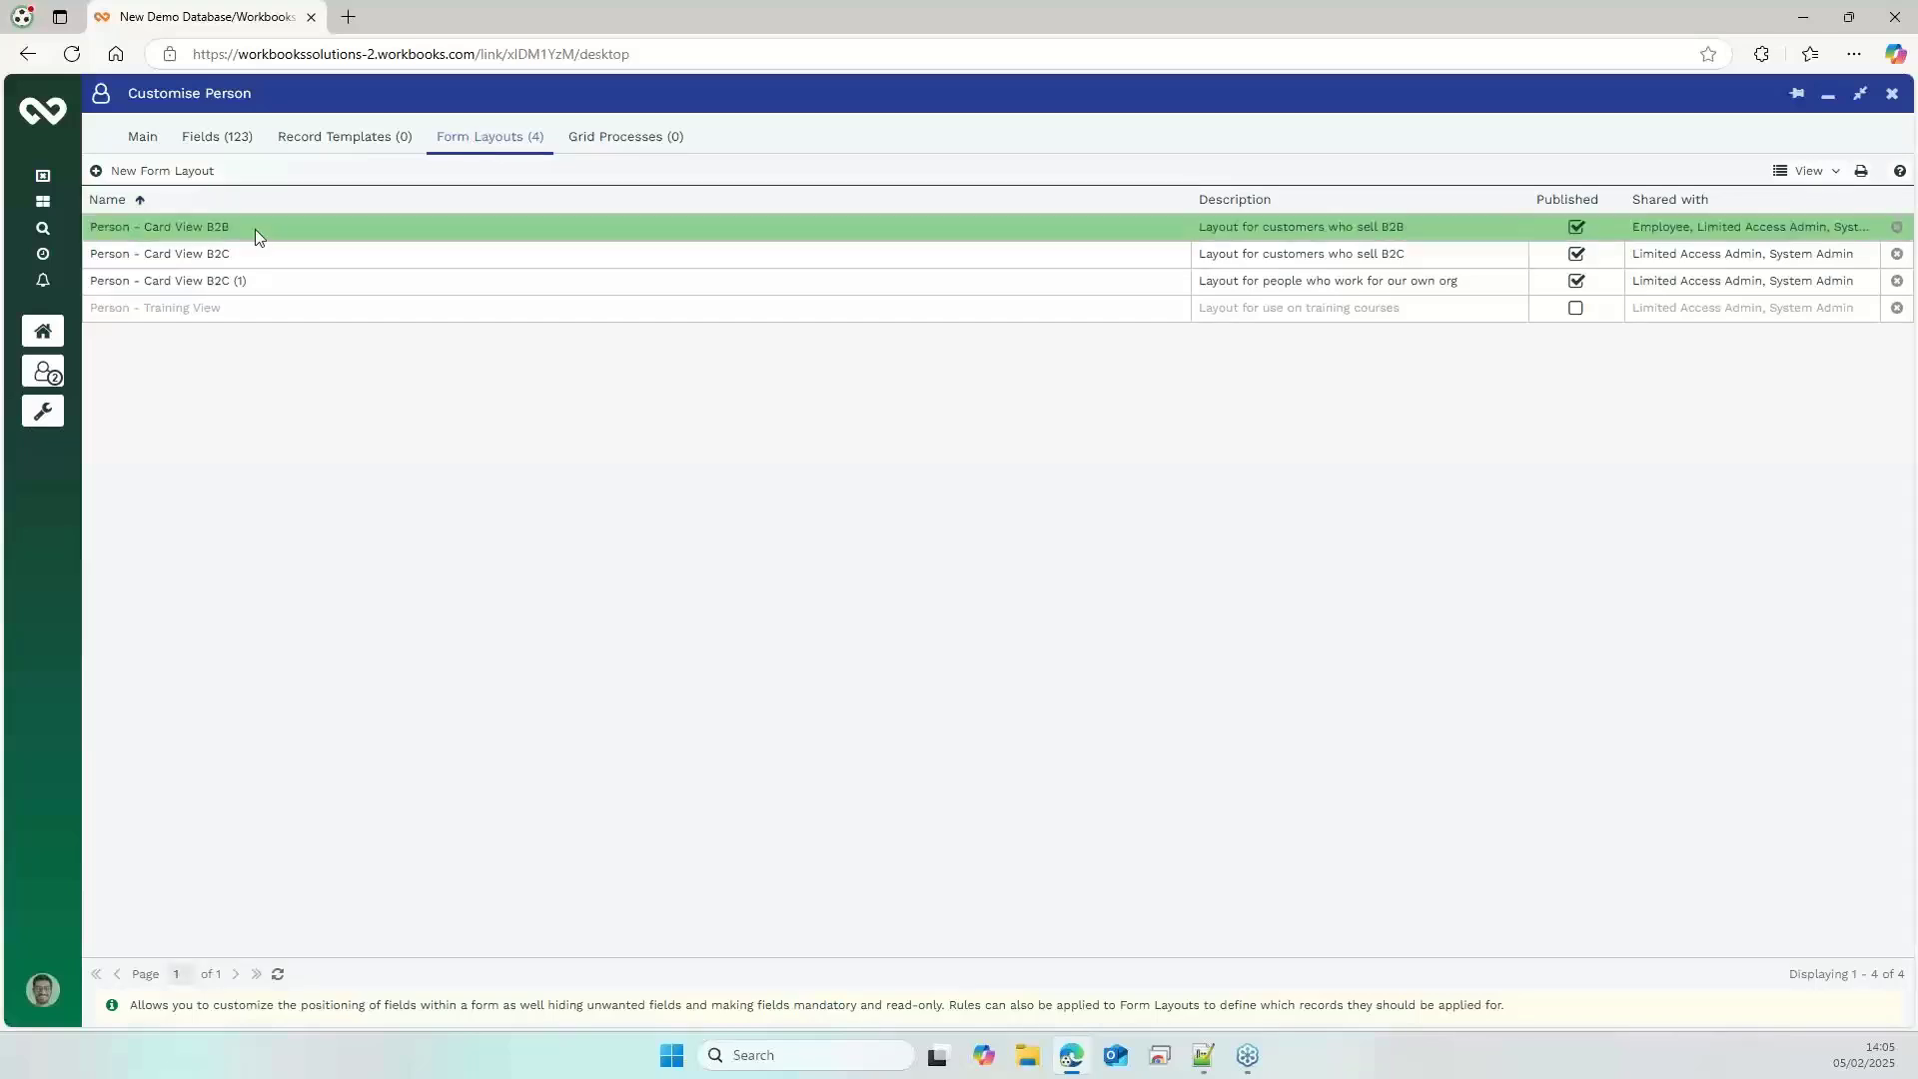
left_click(207, 231)
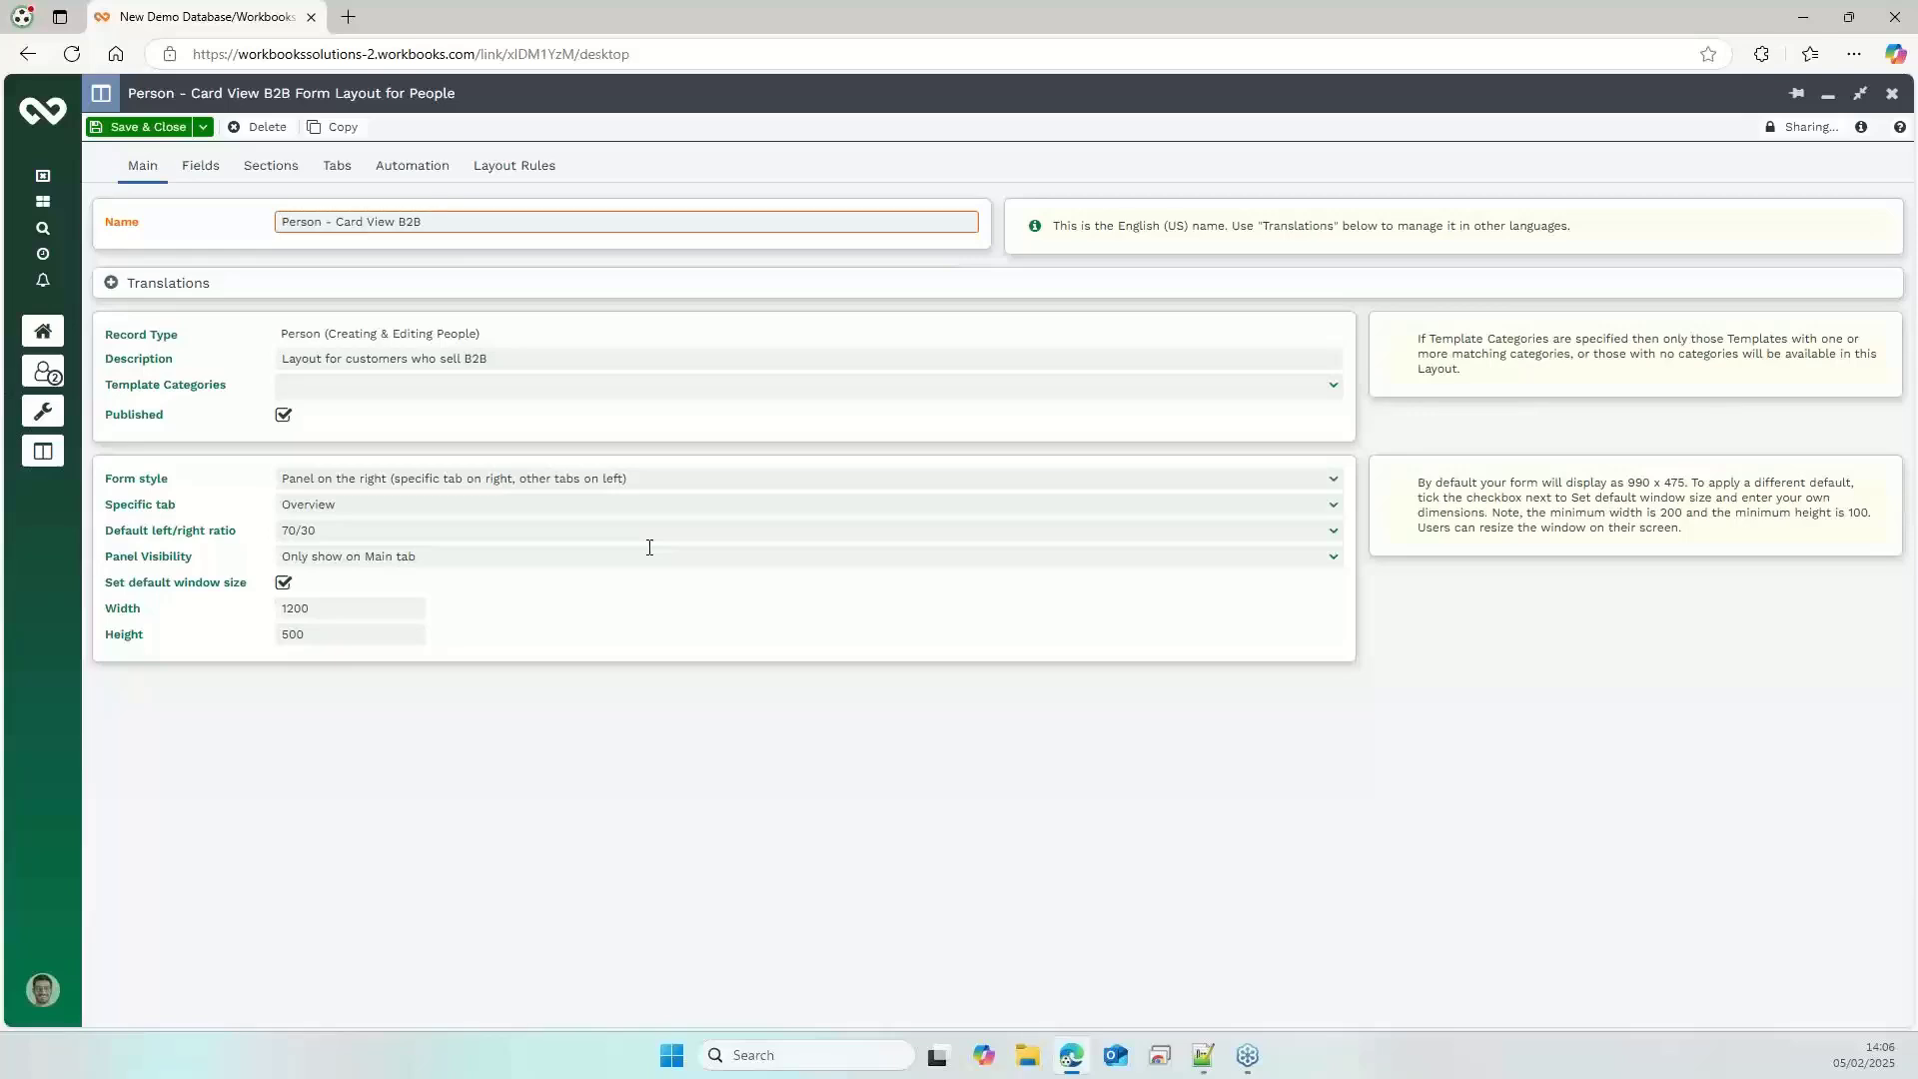
Step: Review the options available for the layout's specific tab, default left/right ratio, panel visibility and form style
left_click(1336, 512)
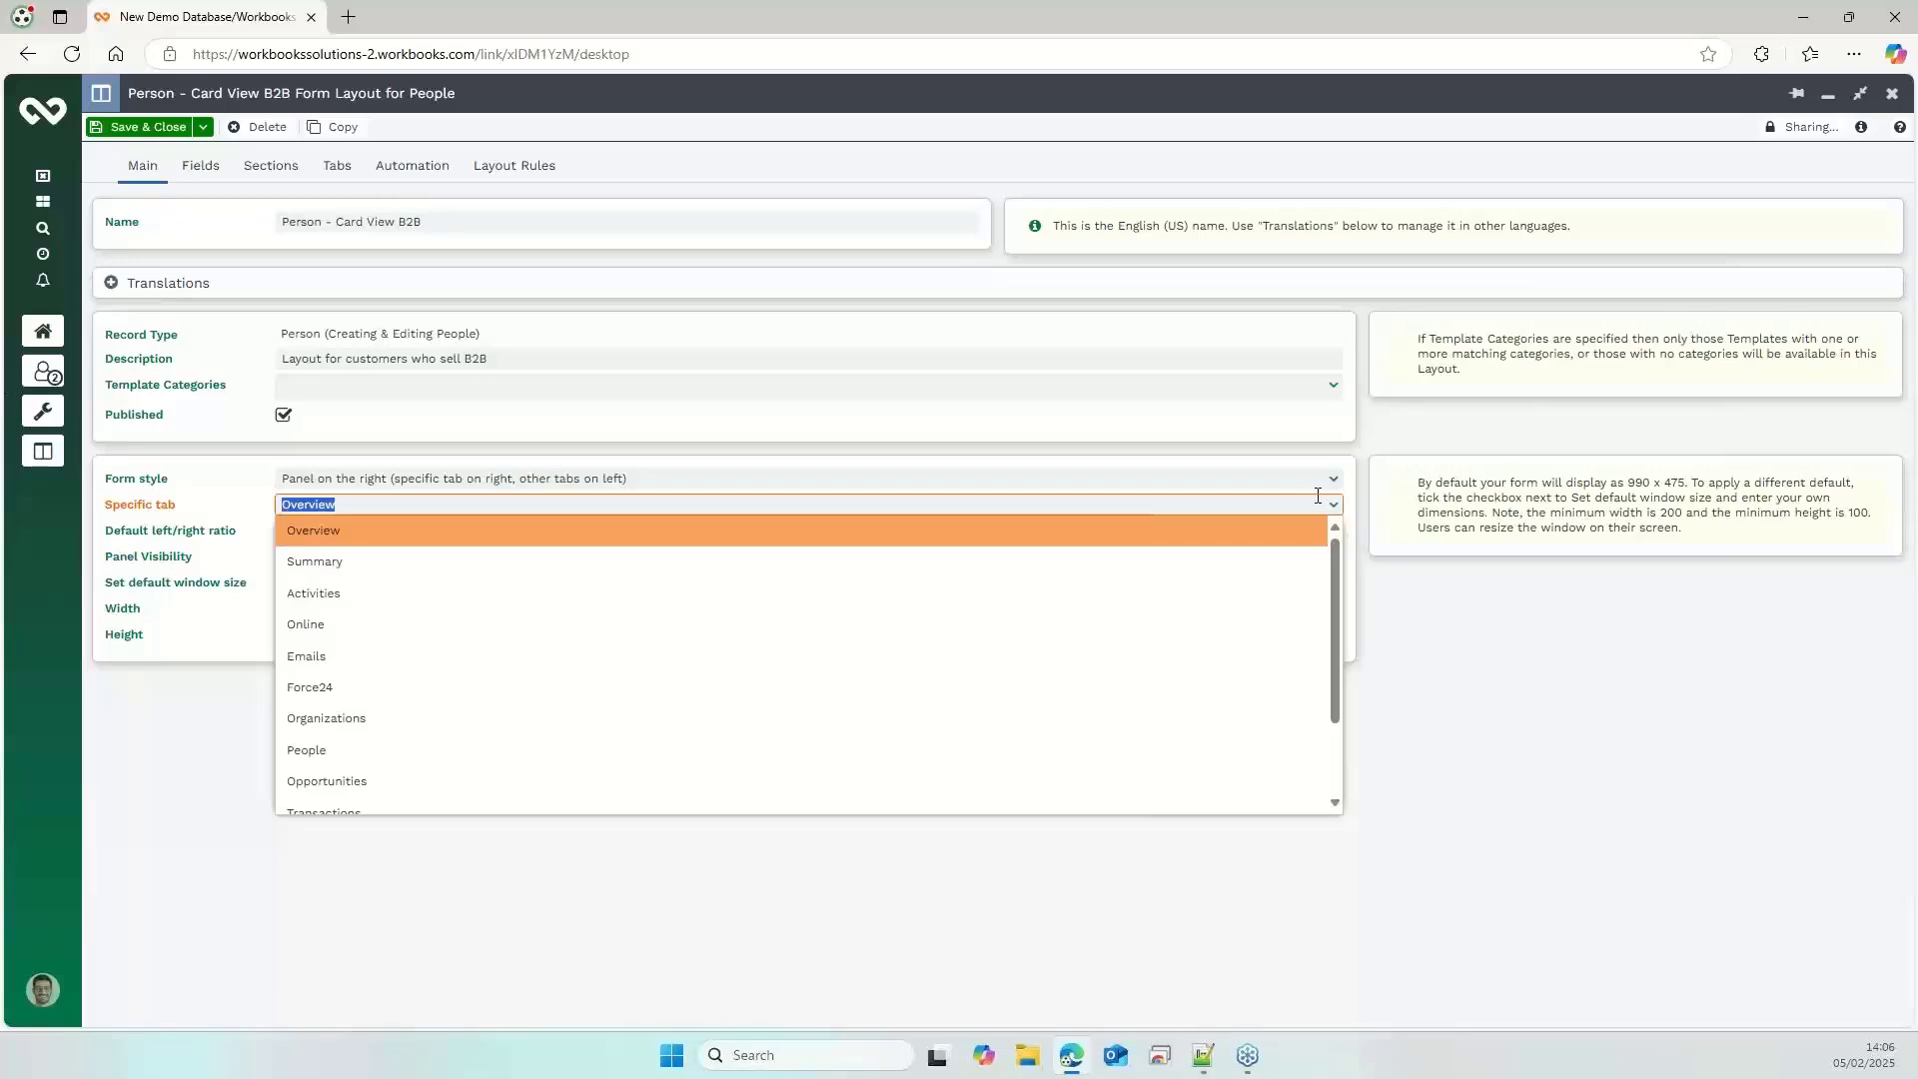
left_click(1333, 504)
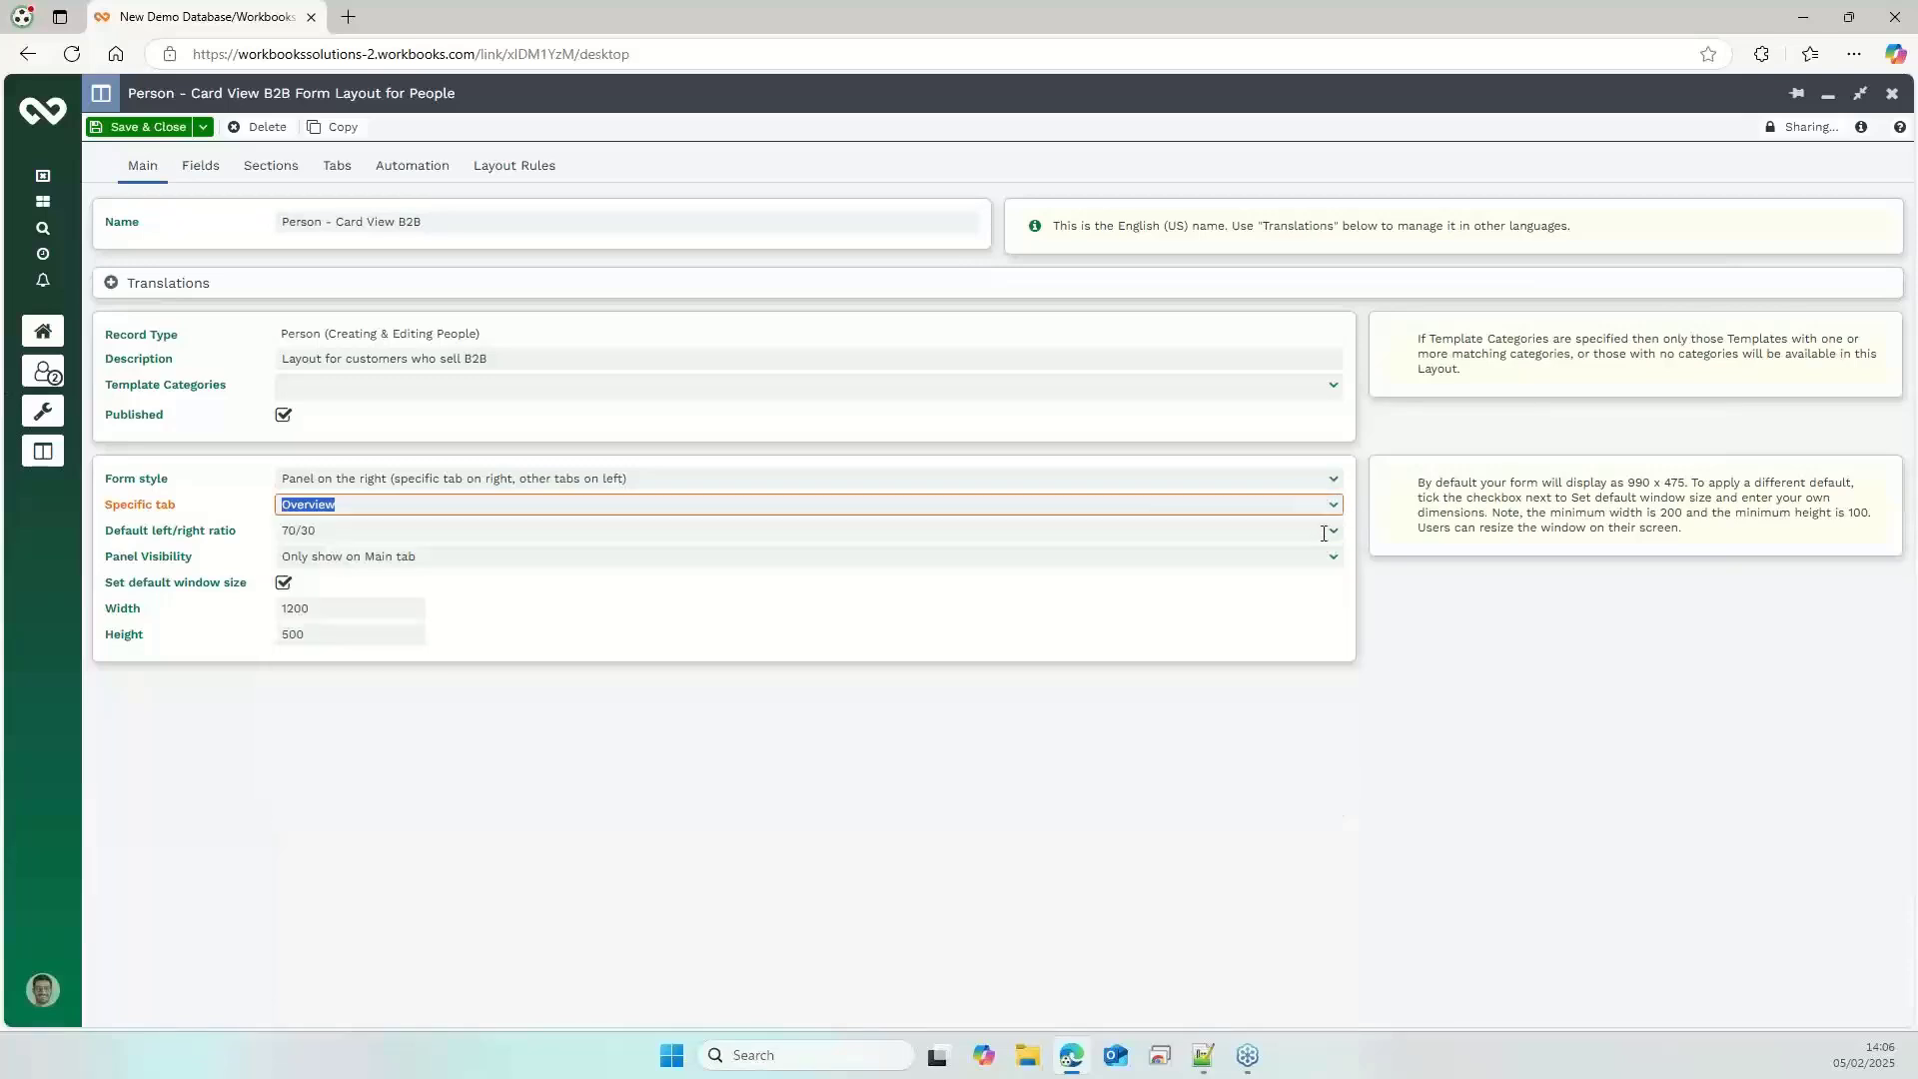
left_click(1335, 531)
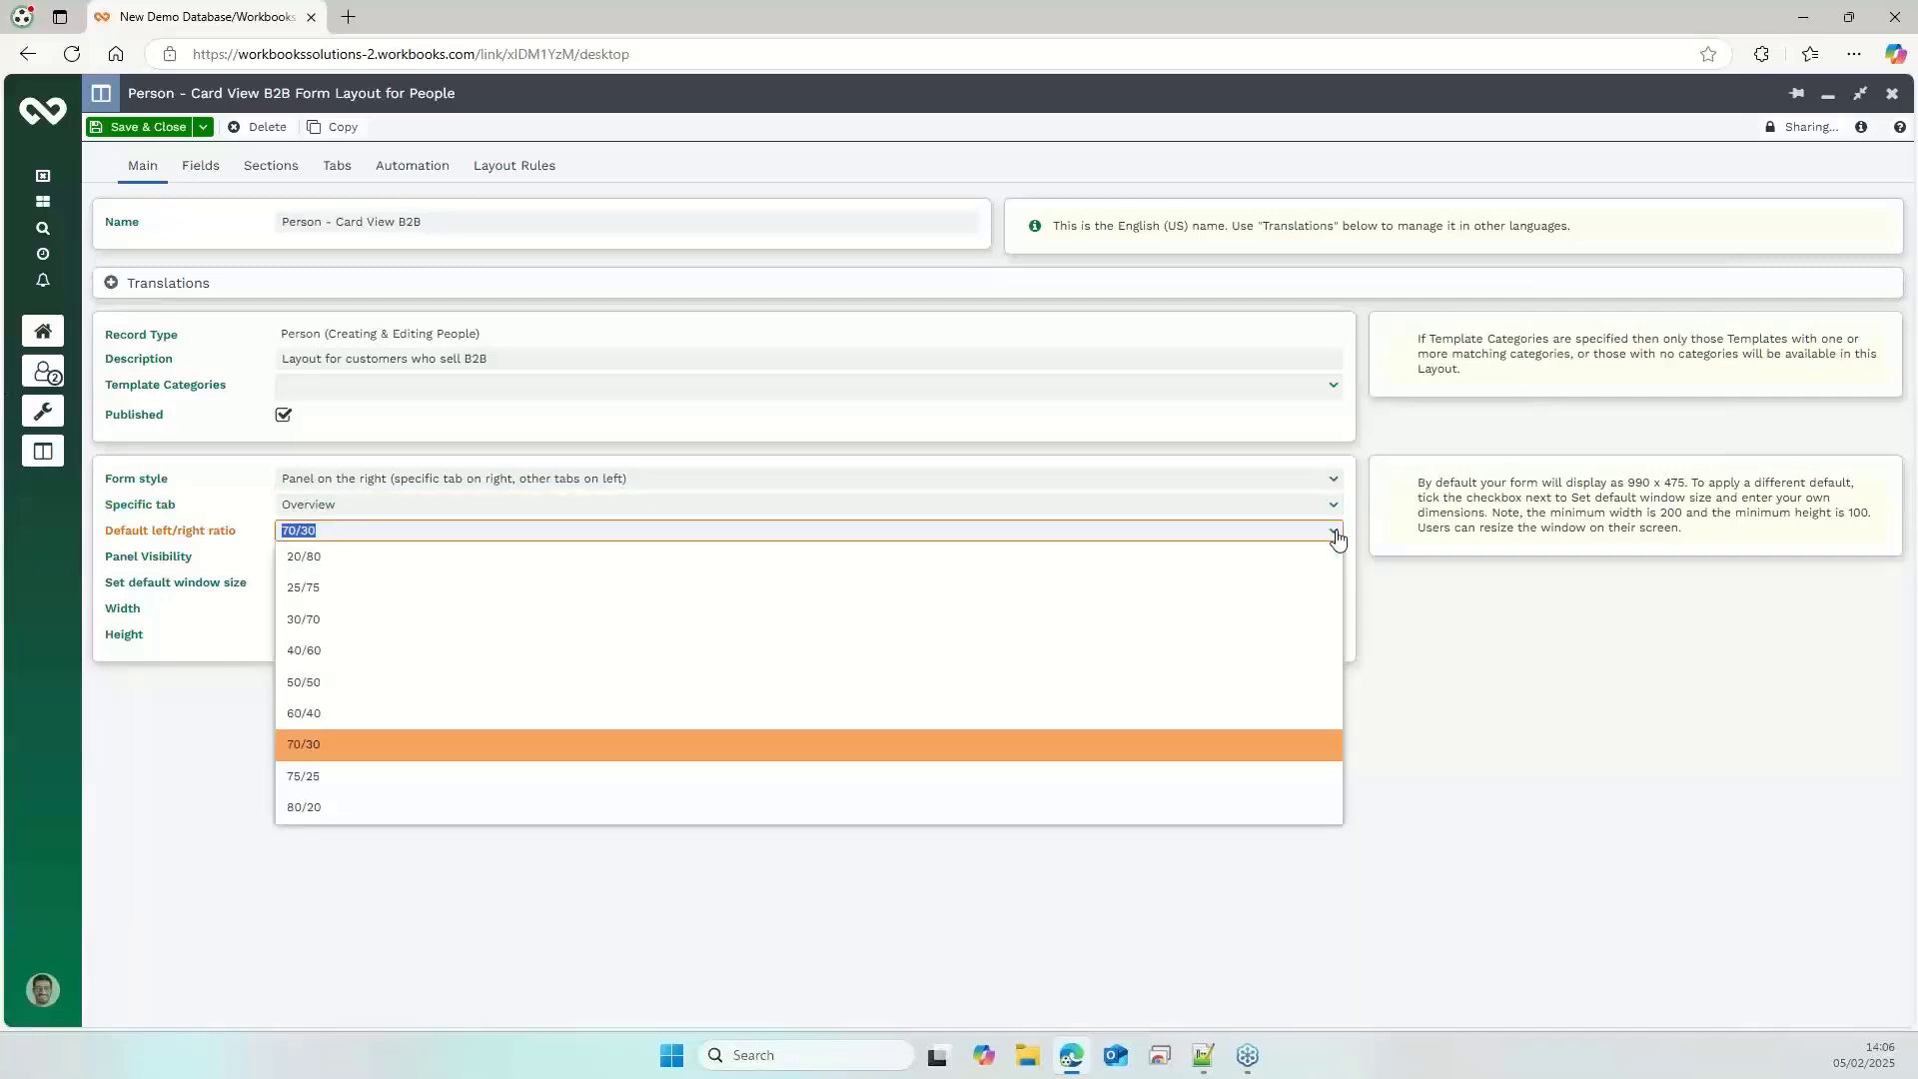
left_click(1336, 537)
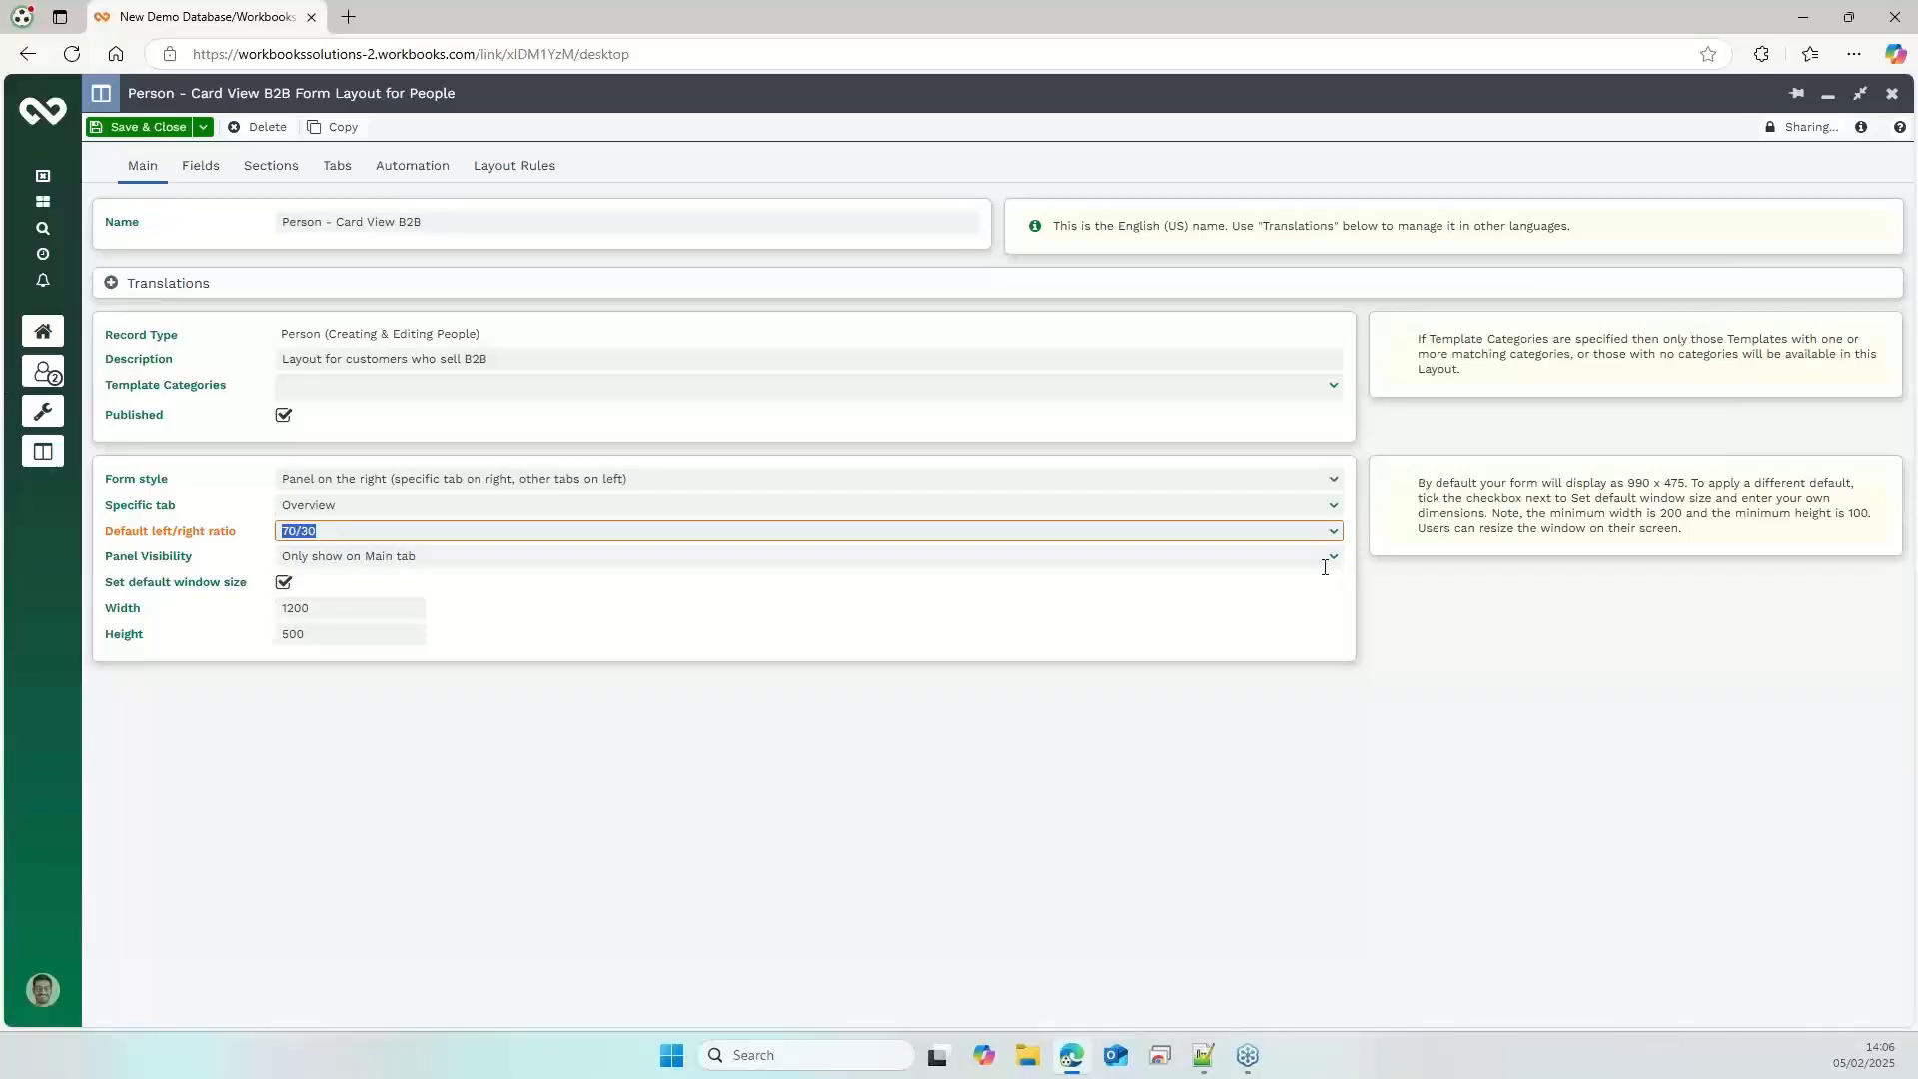
left_click(1334, 560)
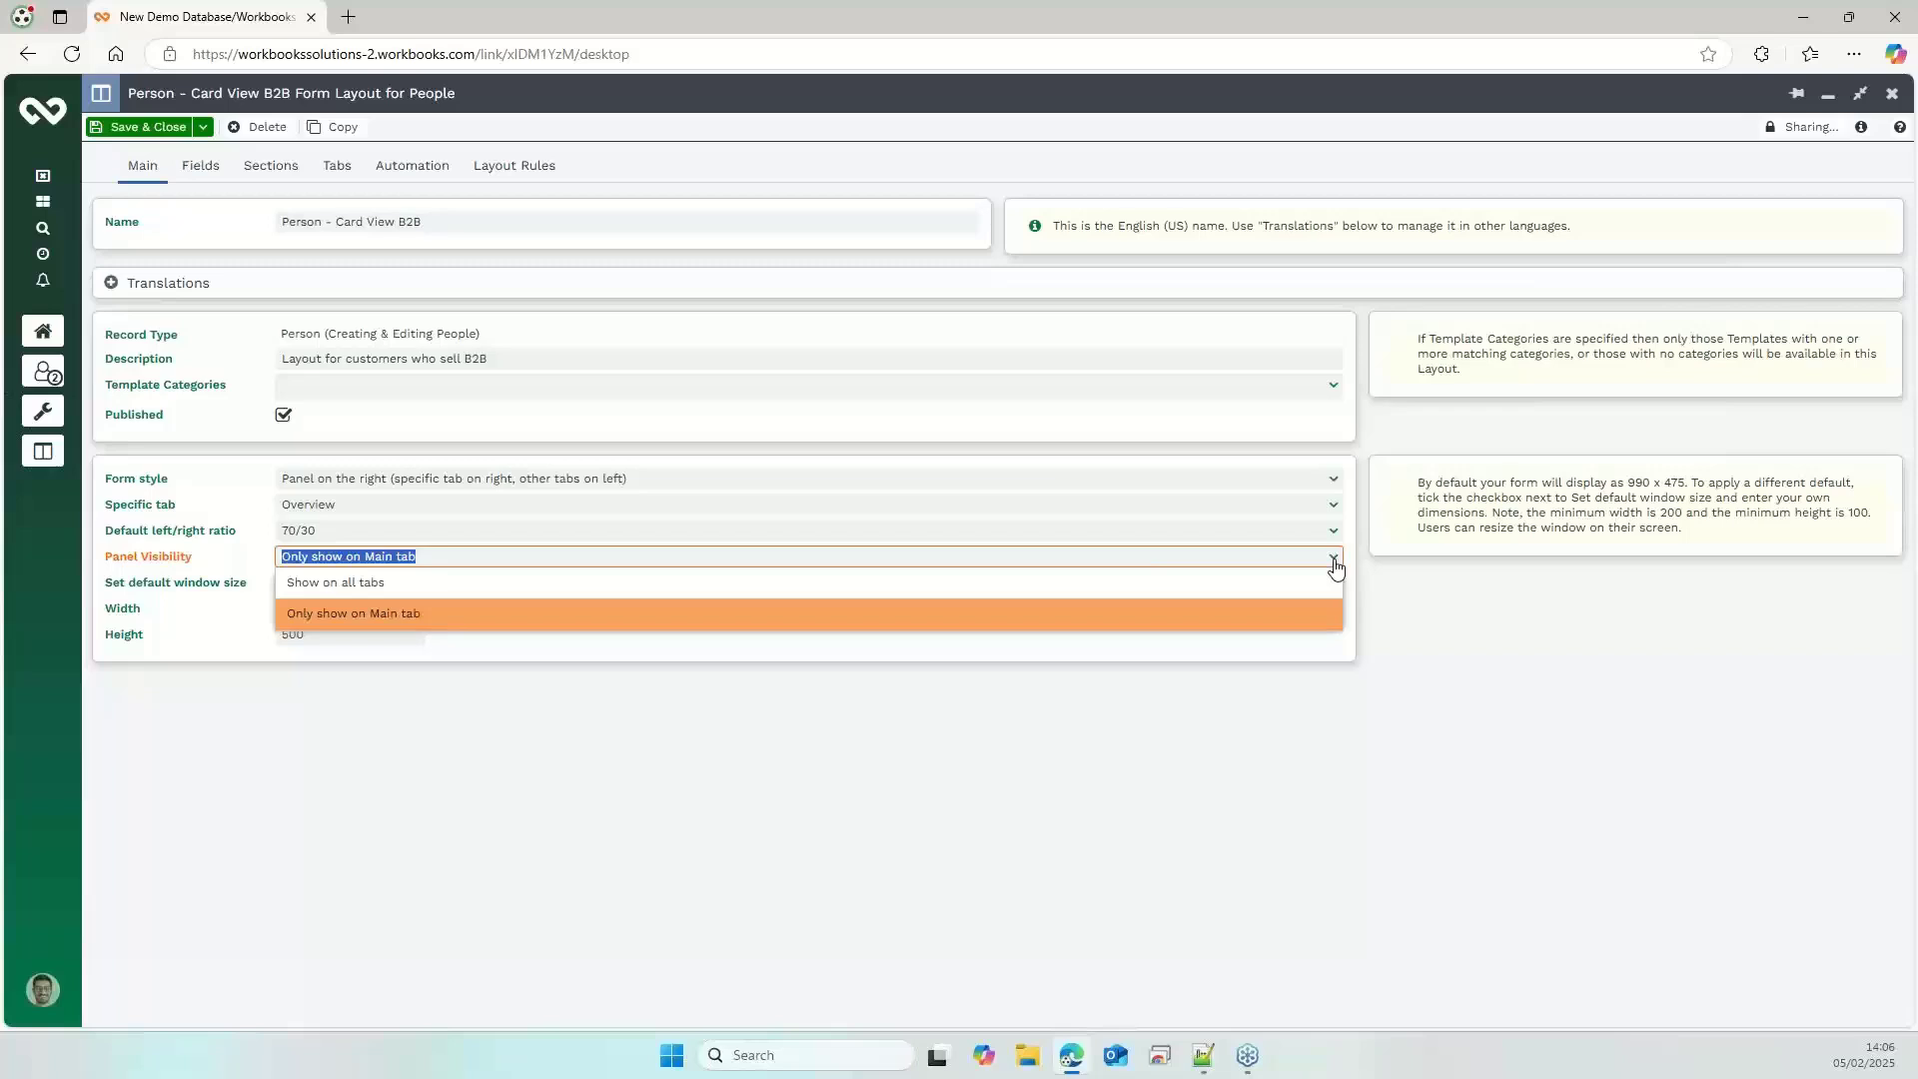
left_click(1318, 612)
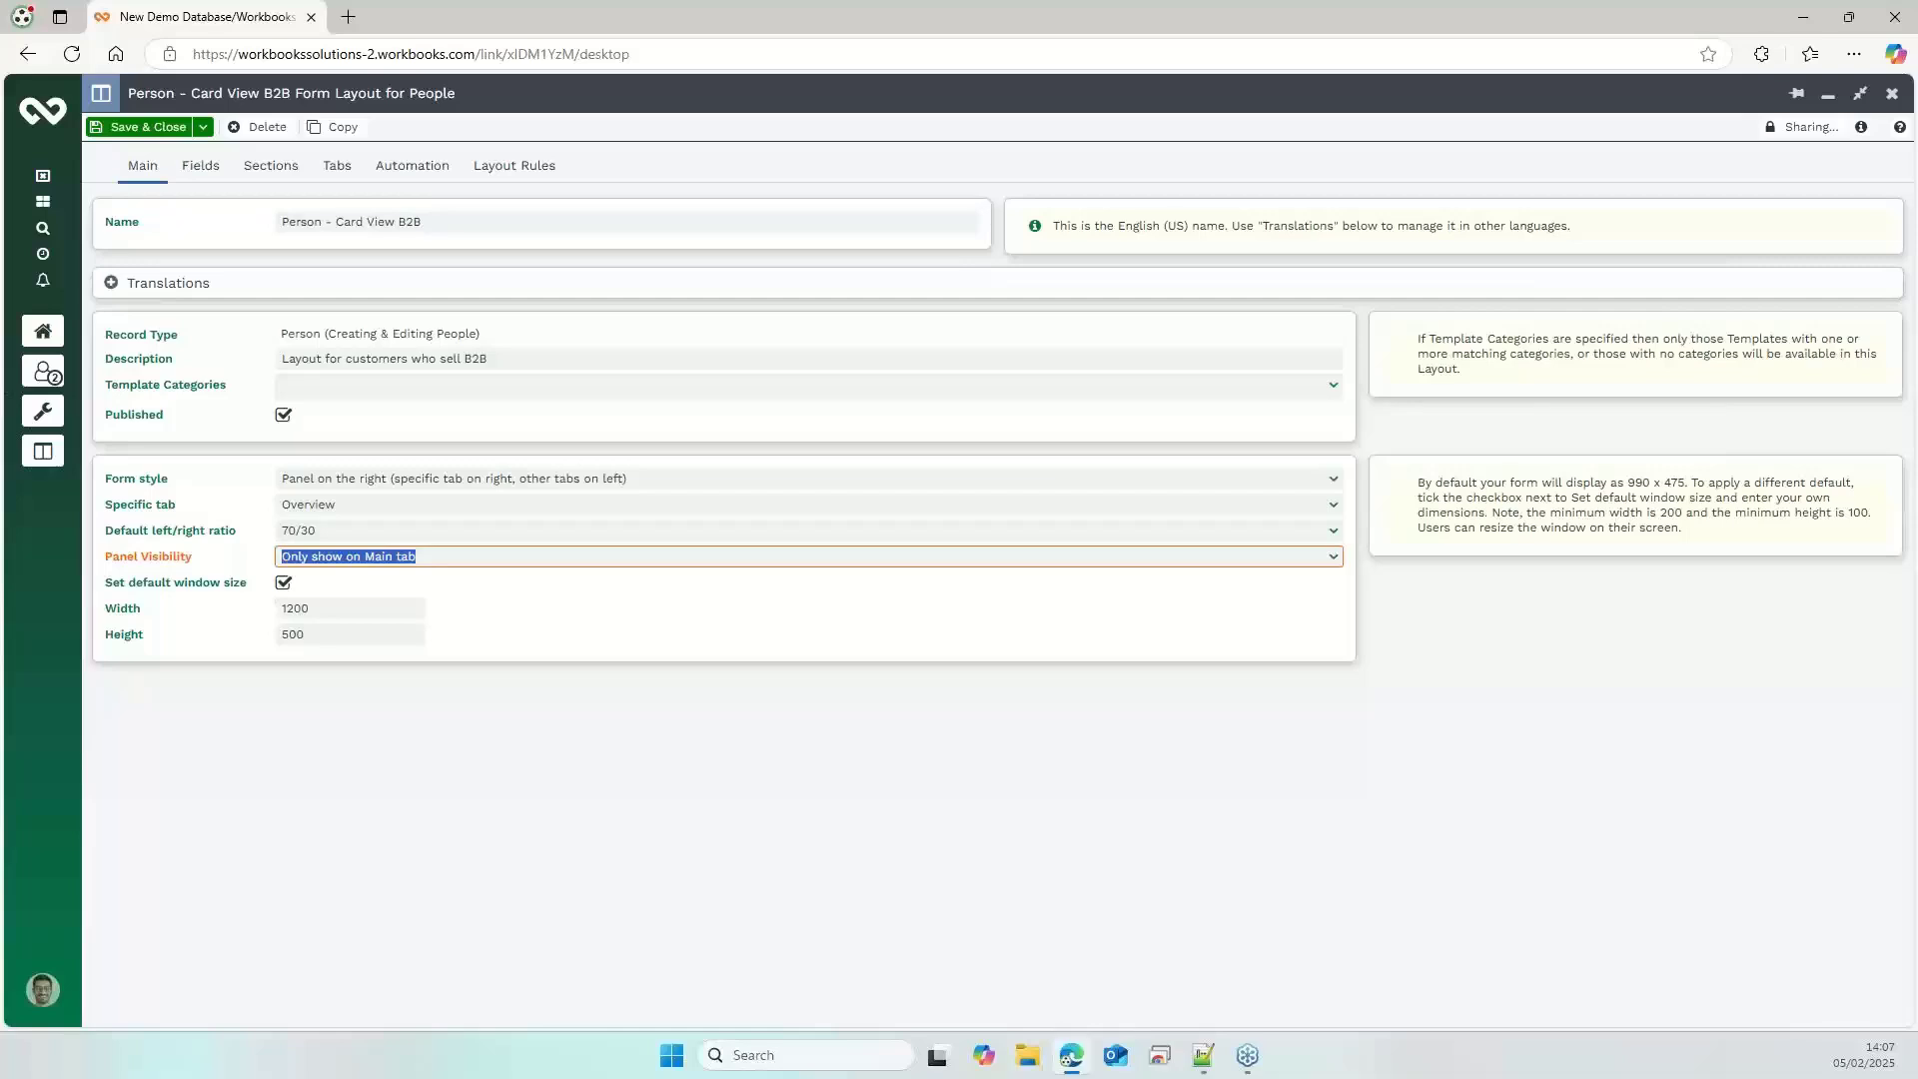
left_click(1333, 479)
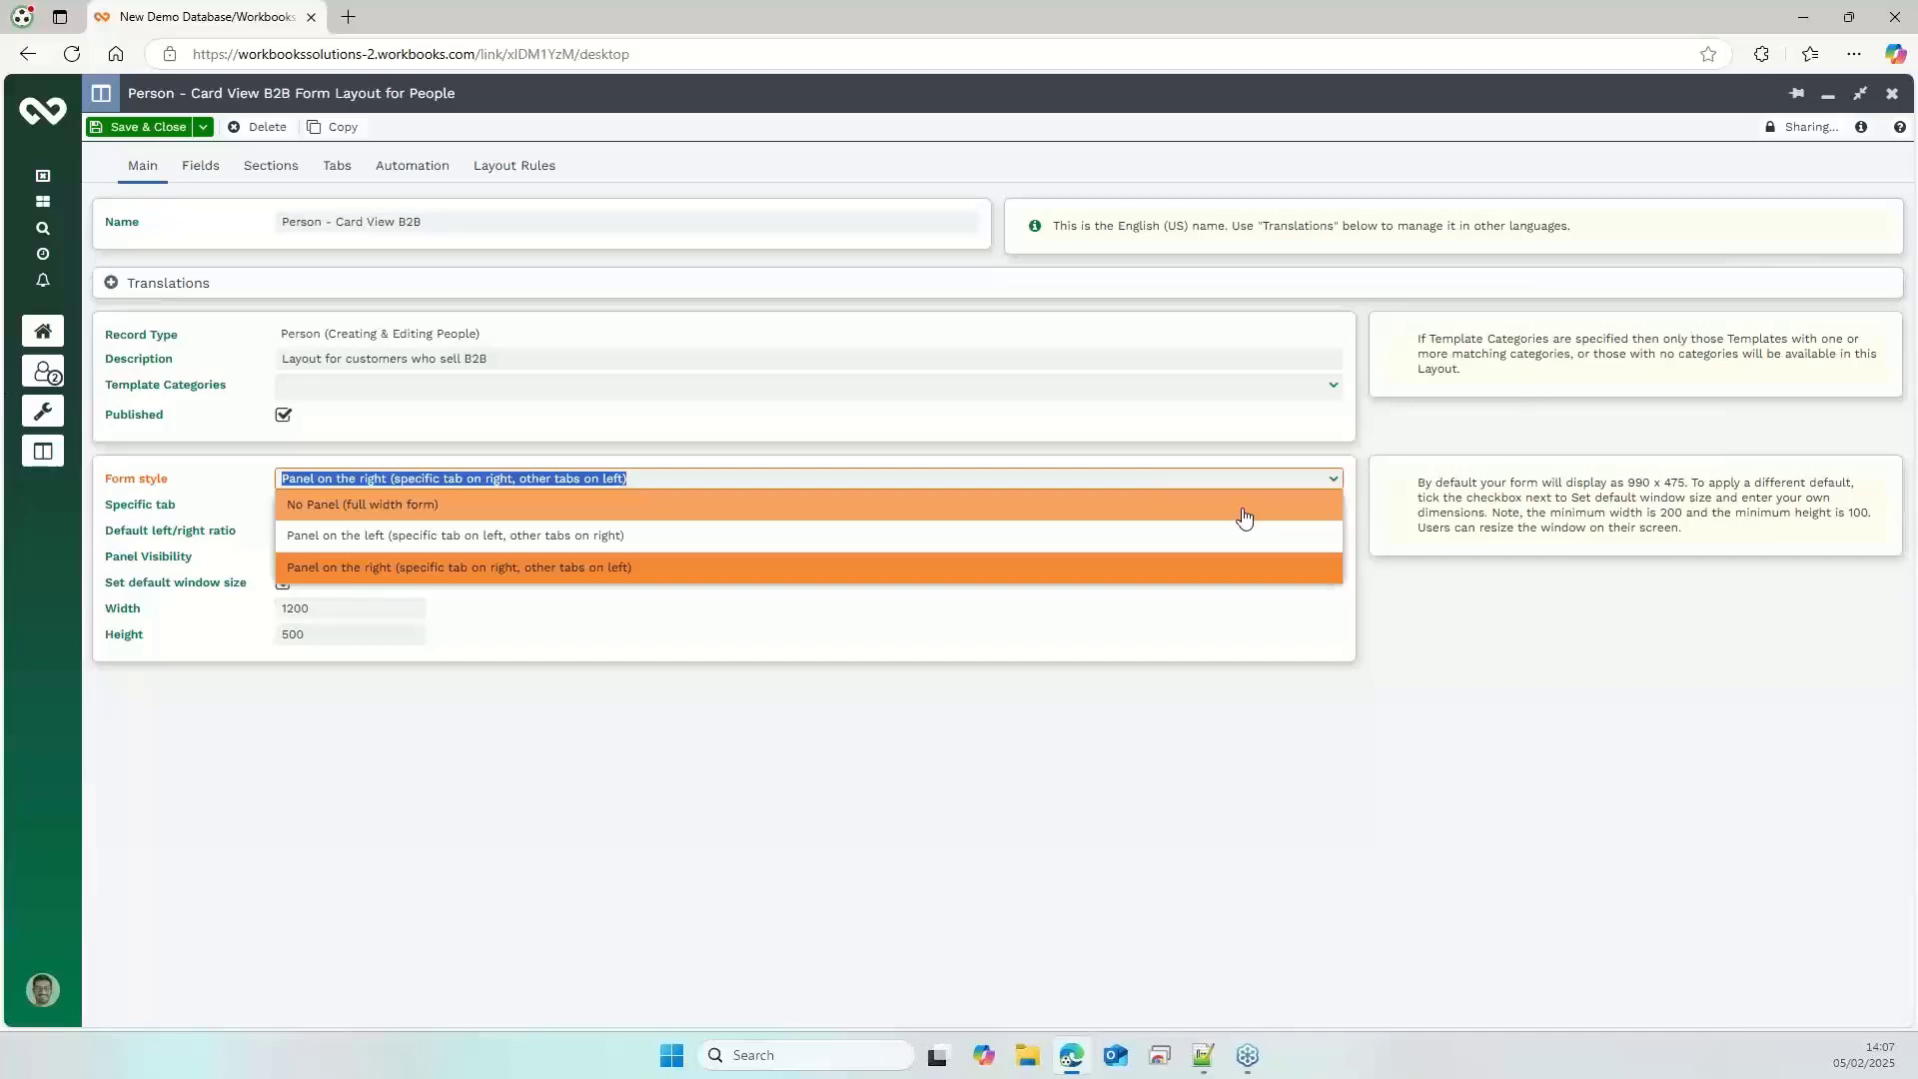
left_click(1357, 579)
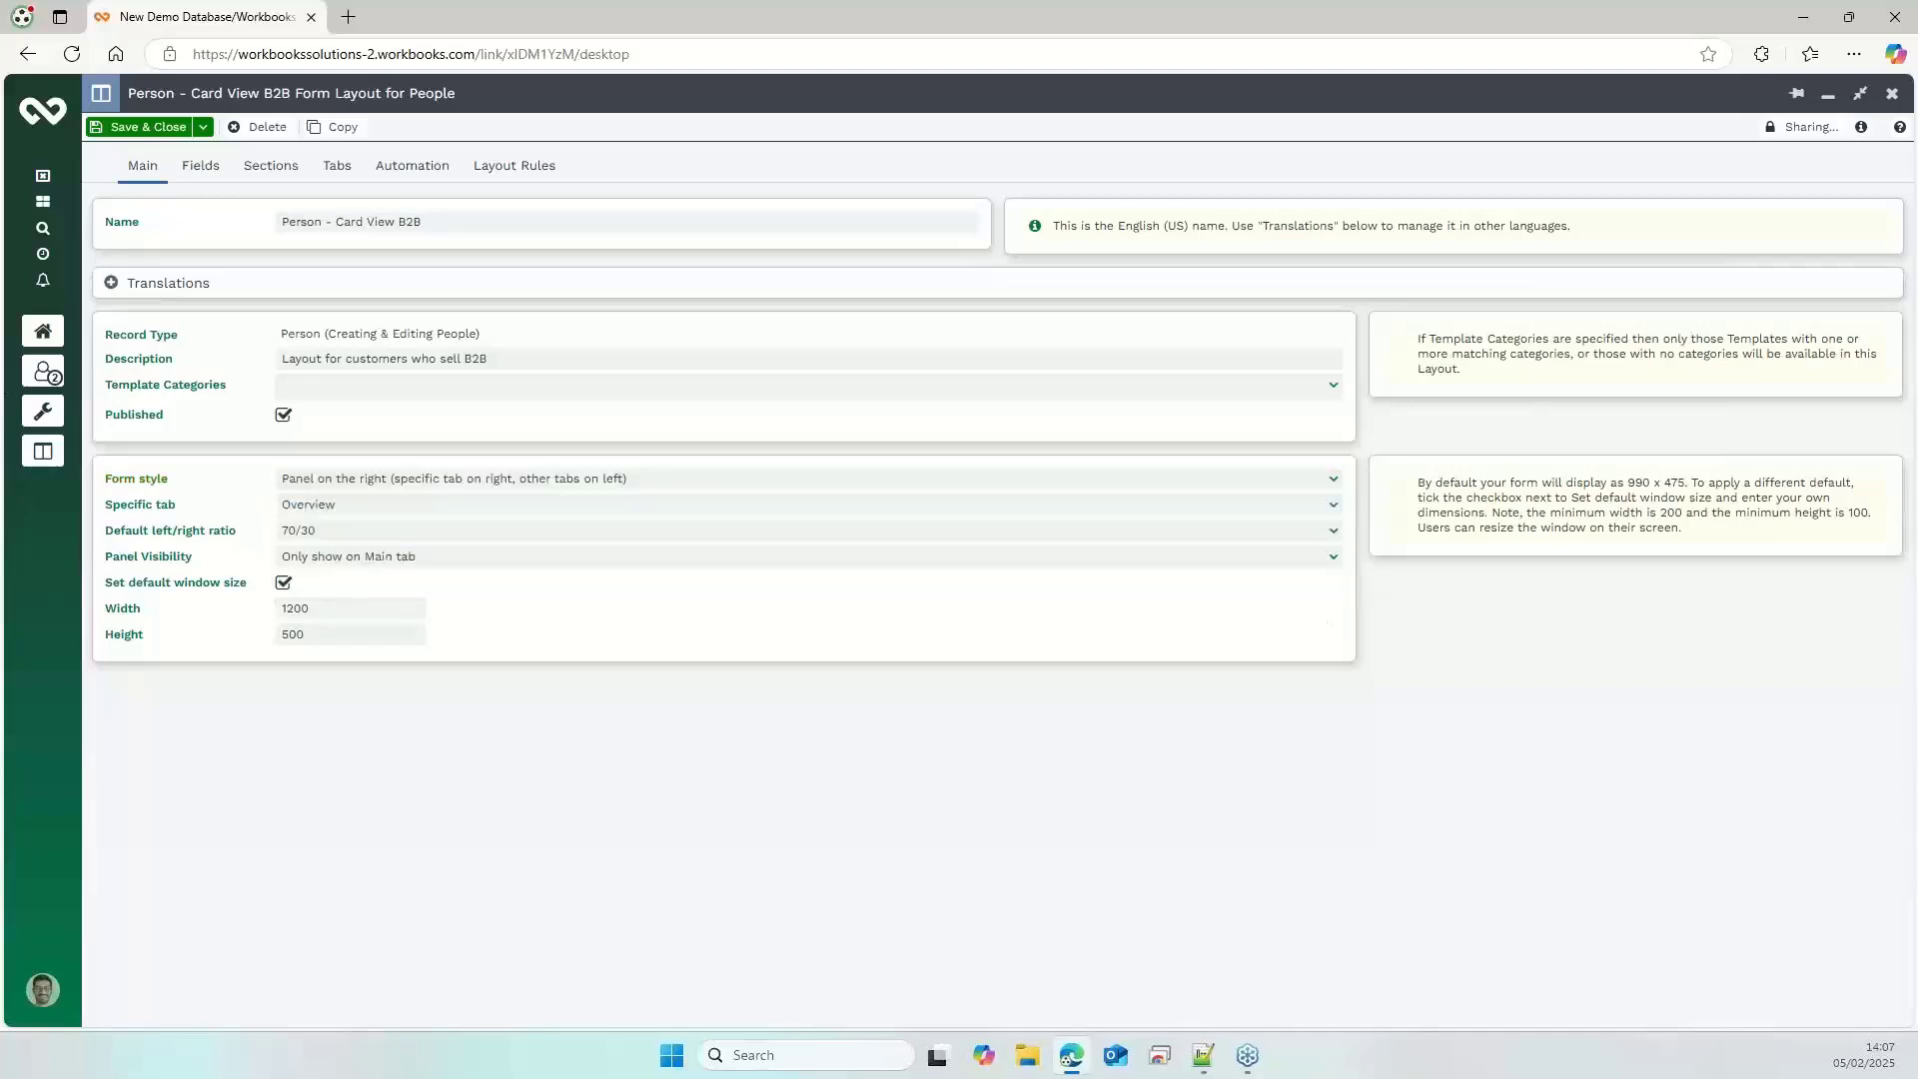
Step: Save and close the form layout, and close the person customization and record types windows to return to the person record
left_click(137, 134)
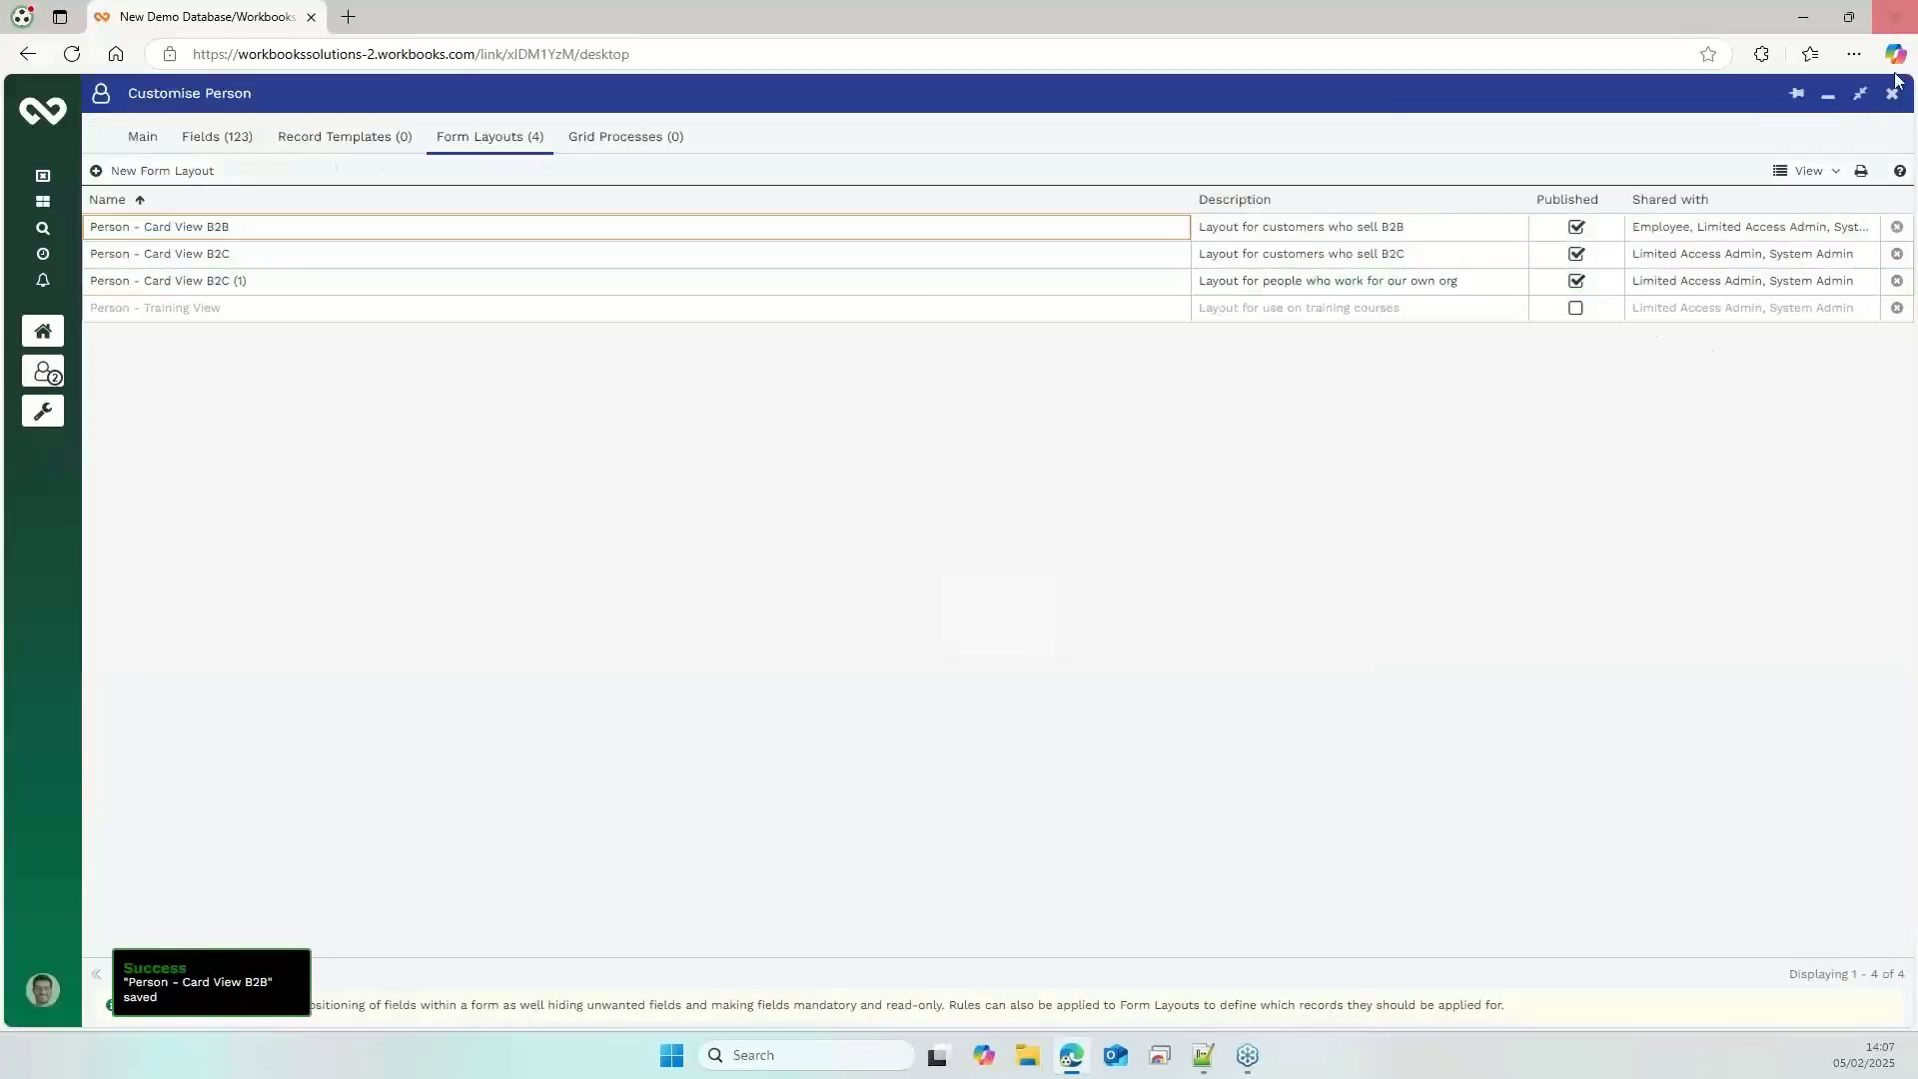
left_click(1891, 103)
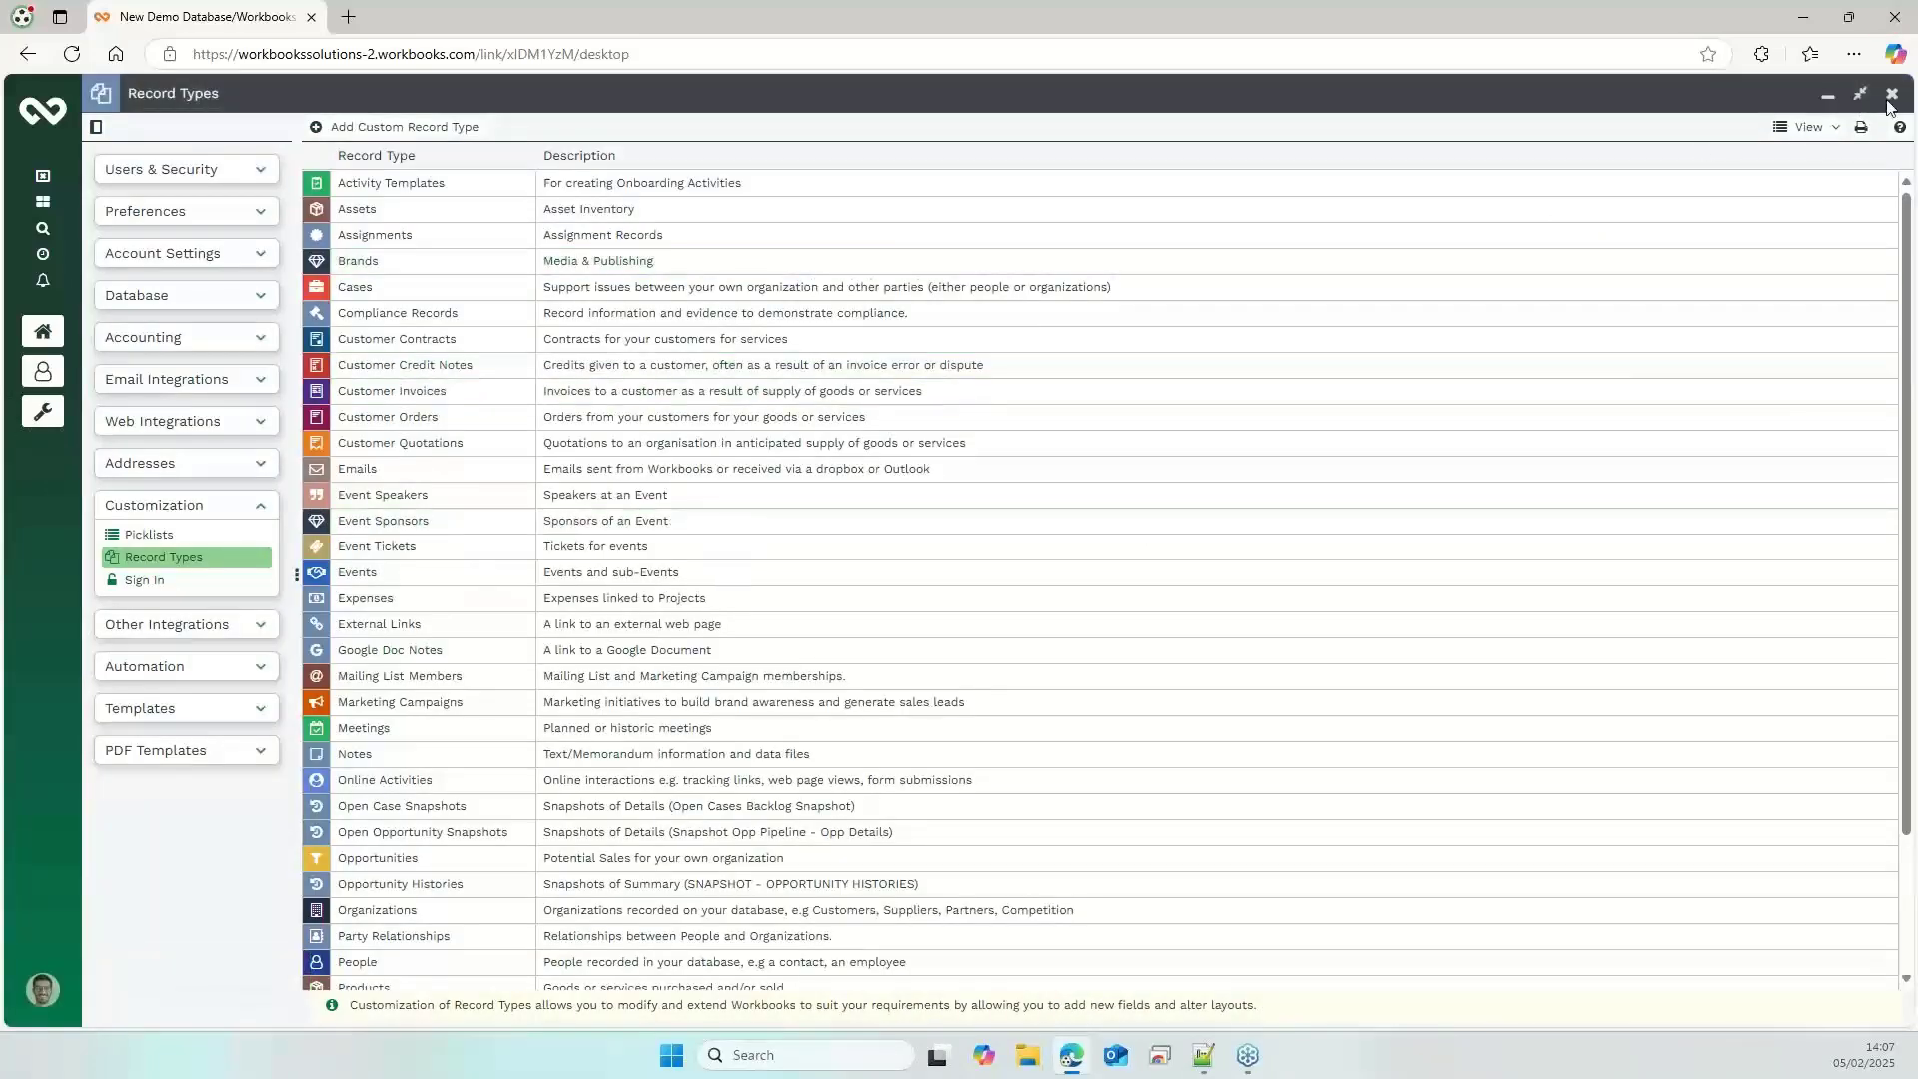
left_click(1893, 100)
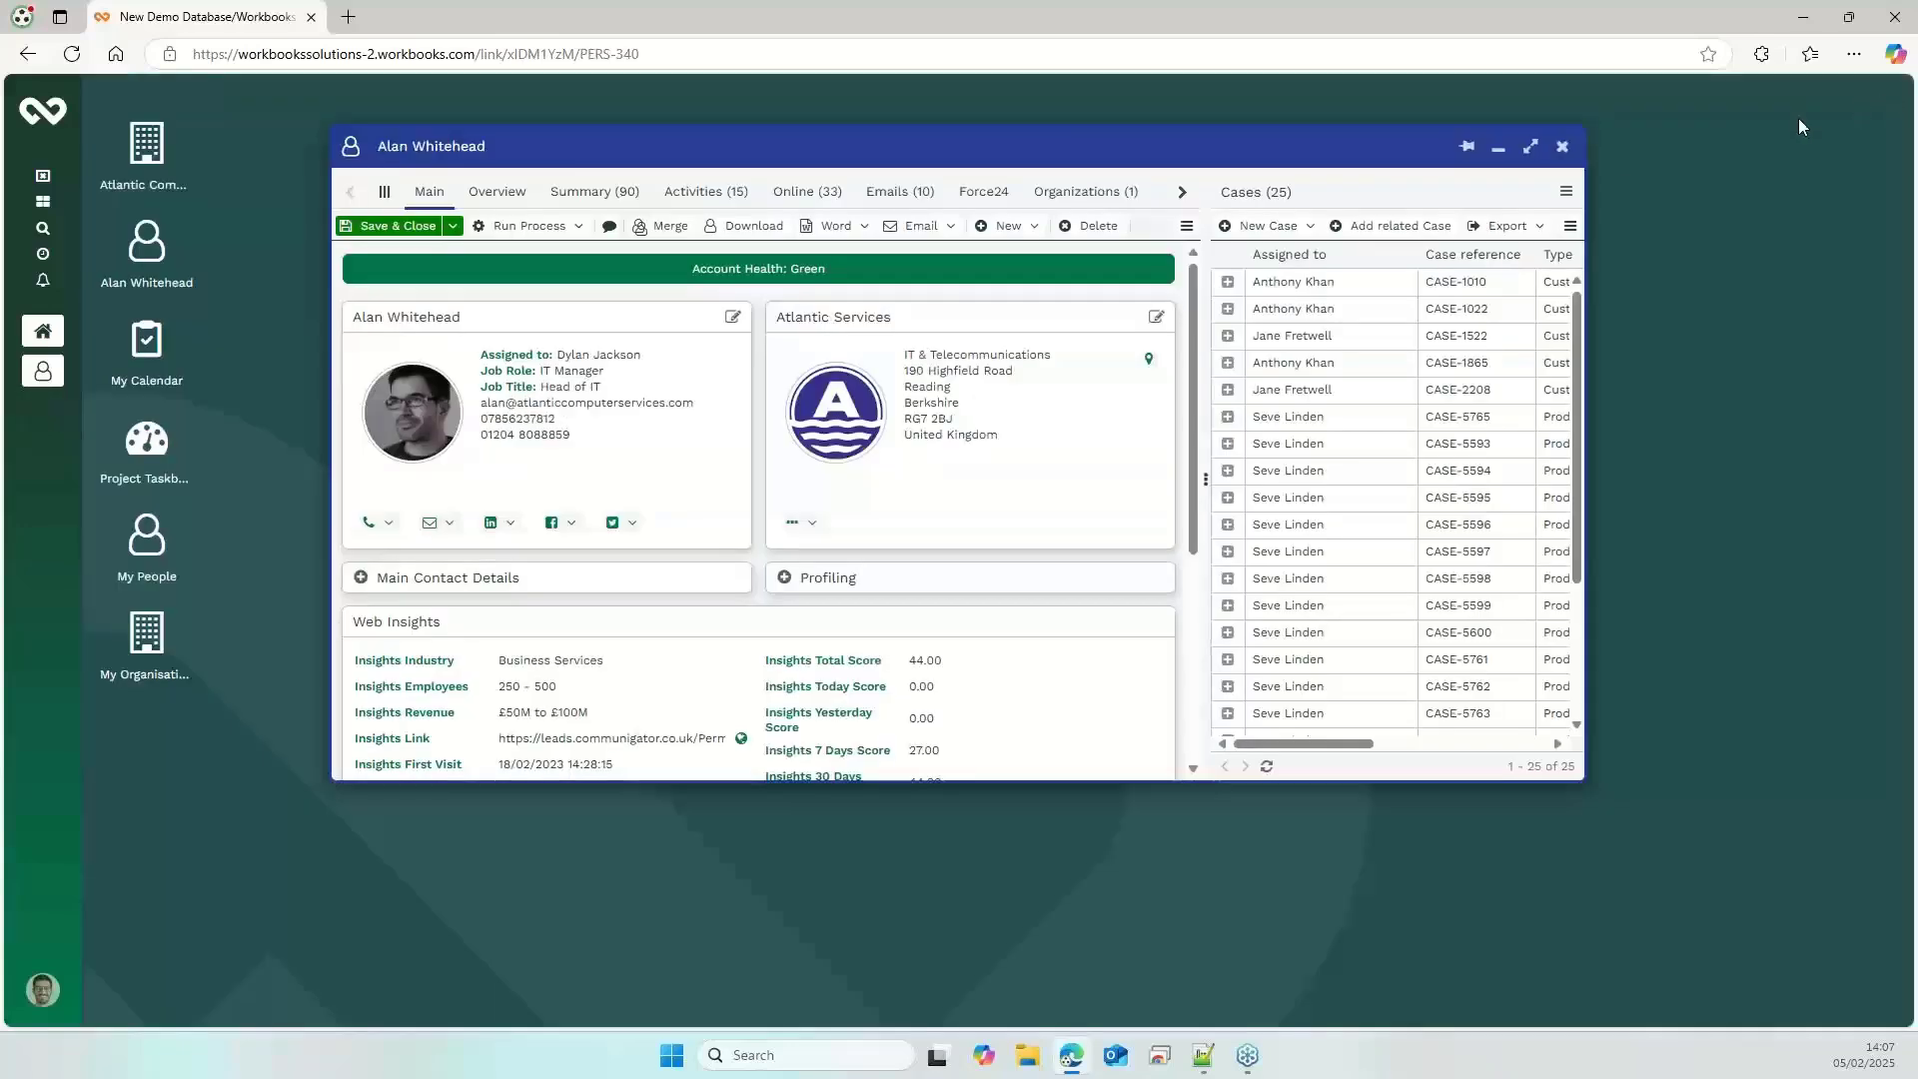
Step: Switch the person record to the Person - Card View B2C layout and back to Person - Card View B2B
left_click(1186, 225)
mouse_move(1228, 284)
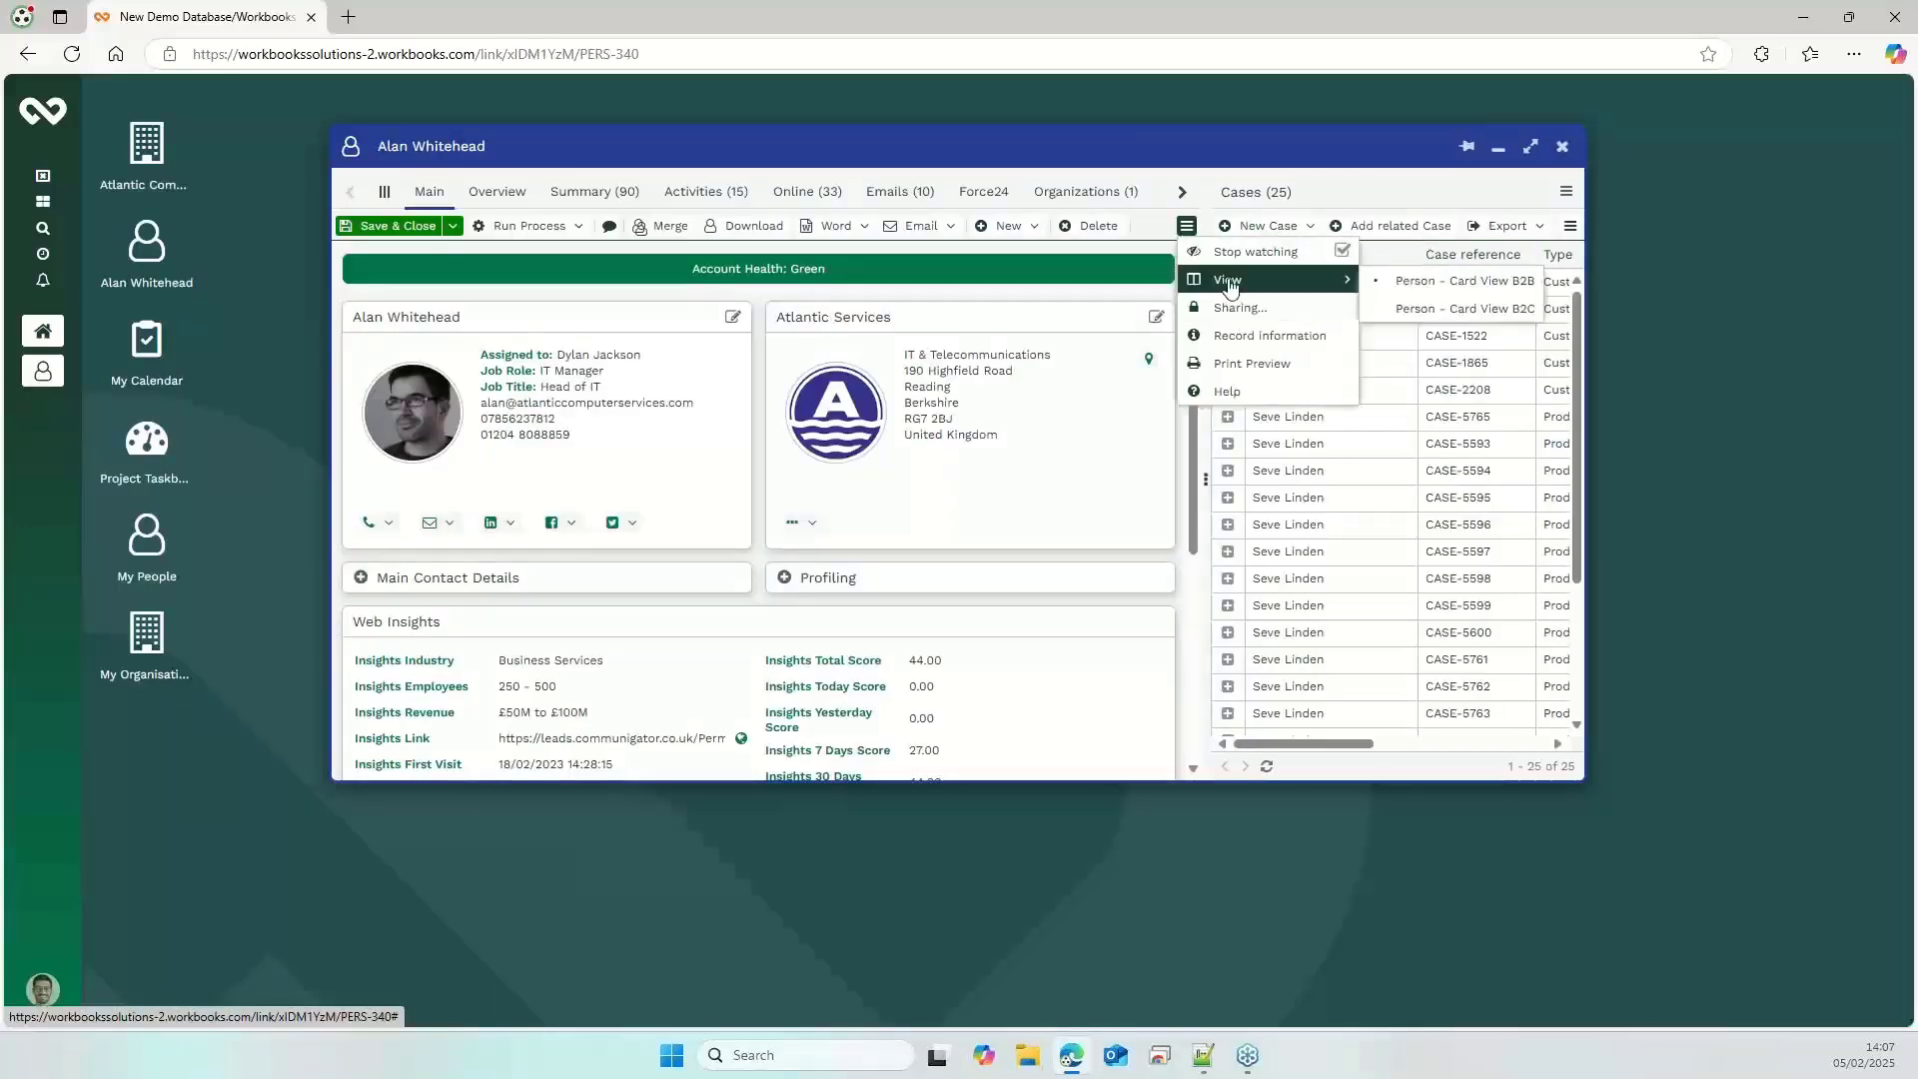
left_click(1453, 310)
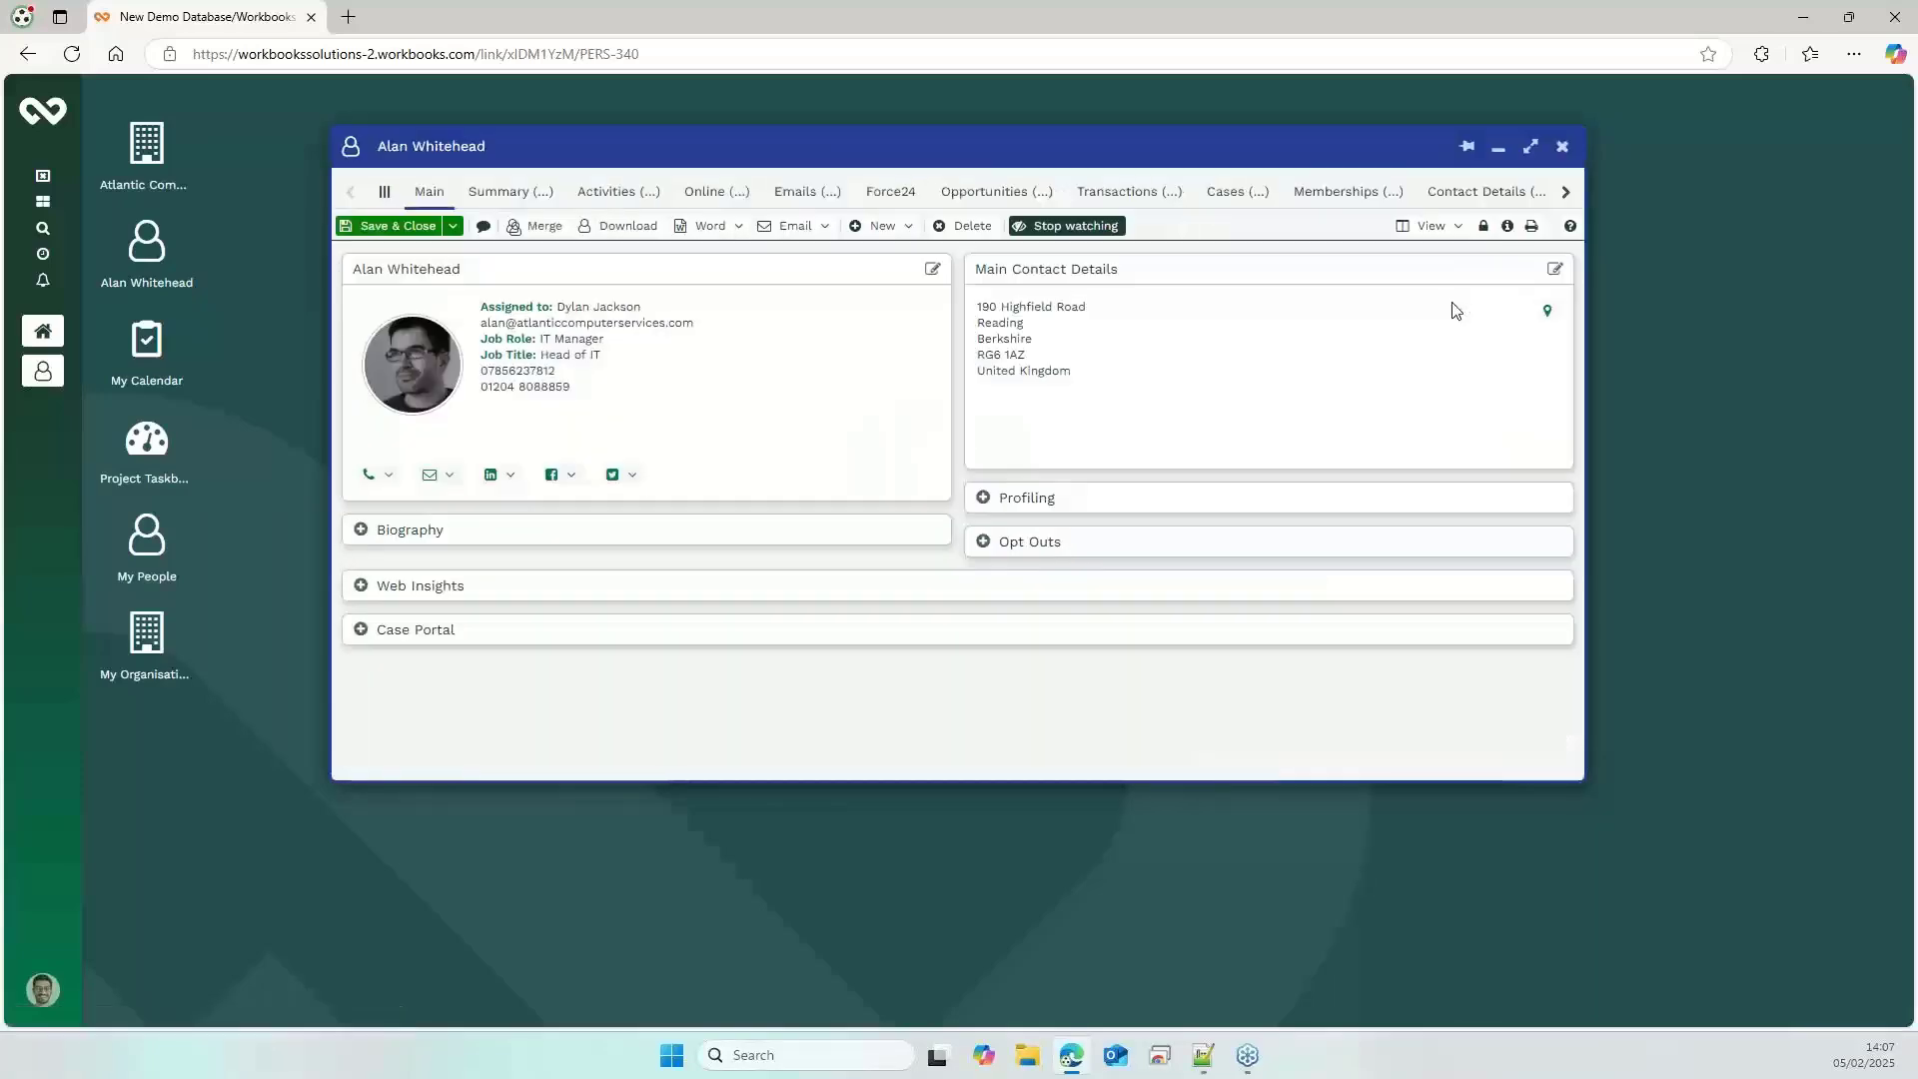
left_click(1436, 227)
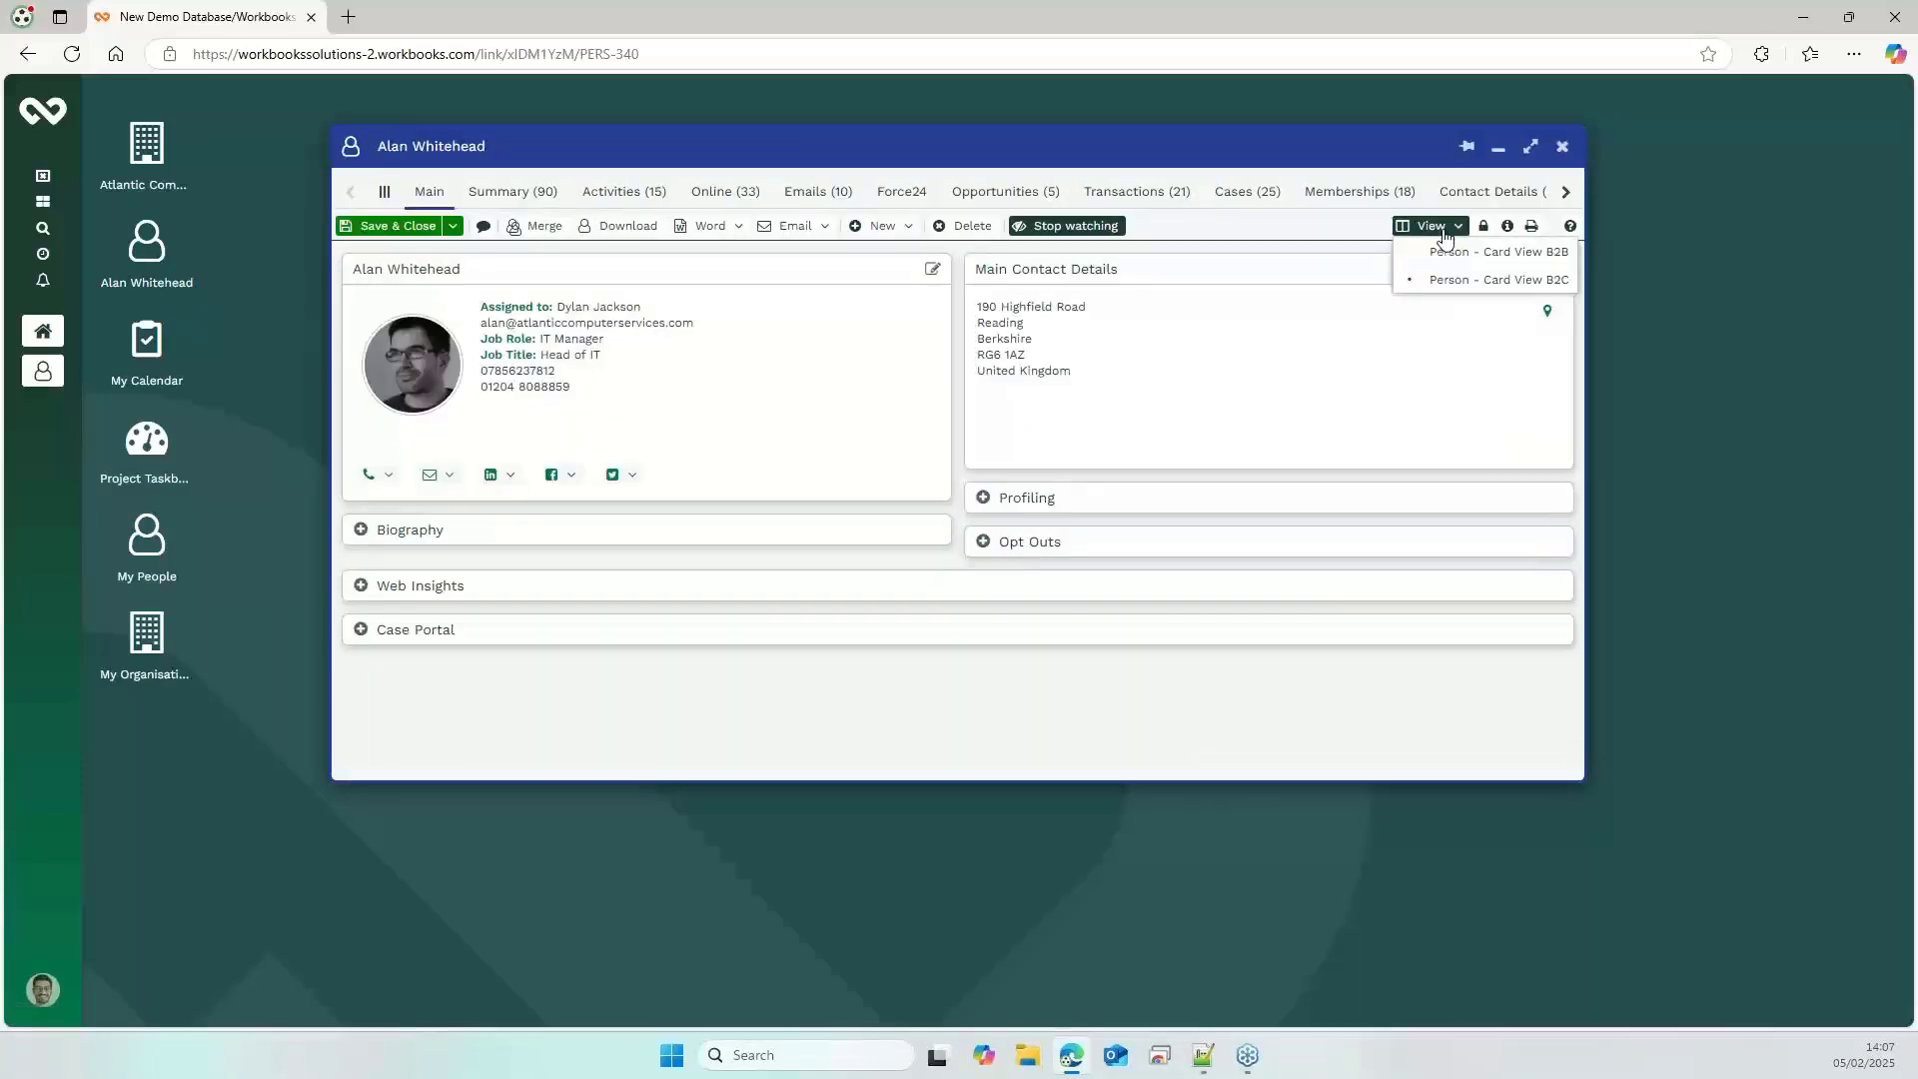
left_click(1438, 253)
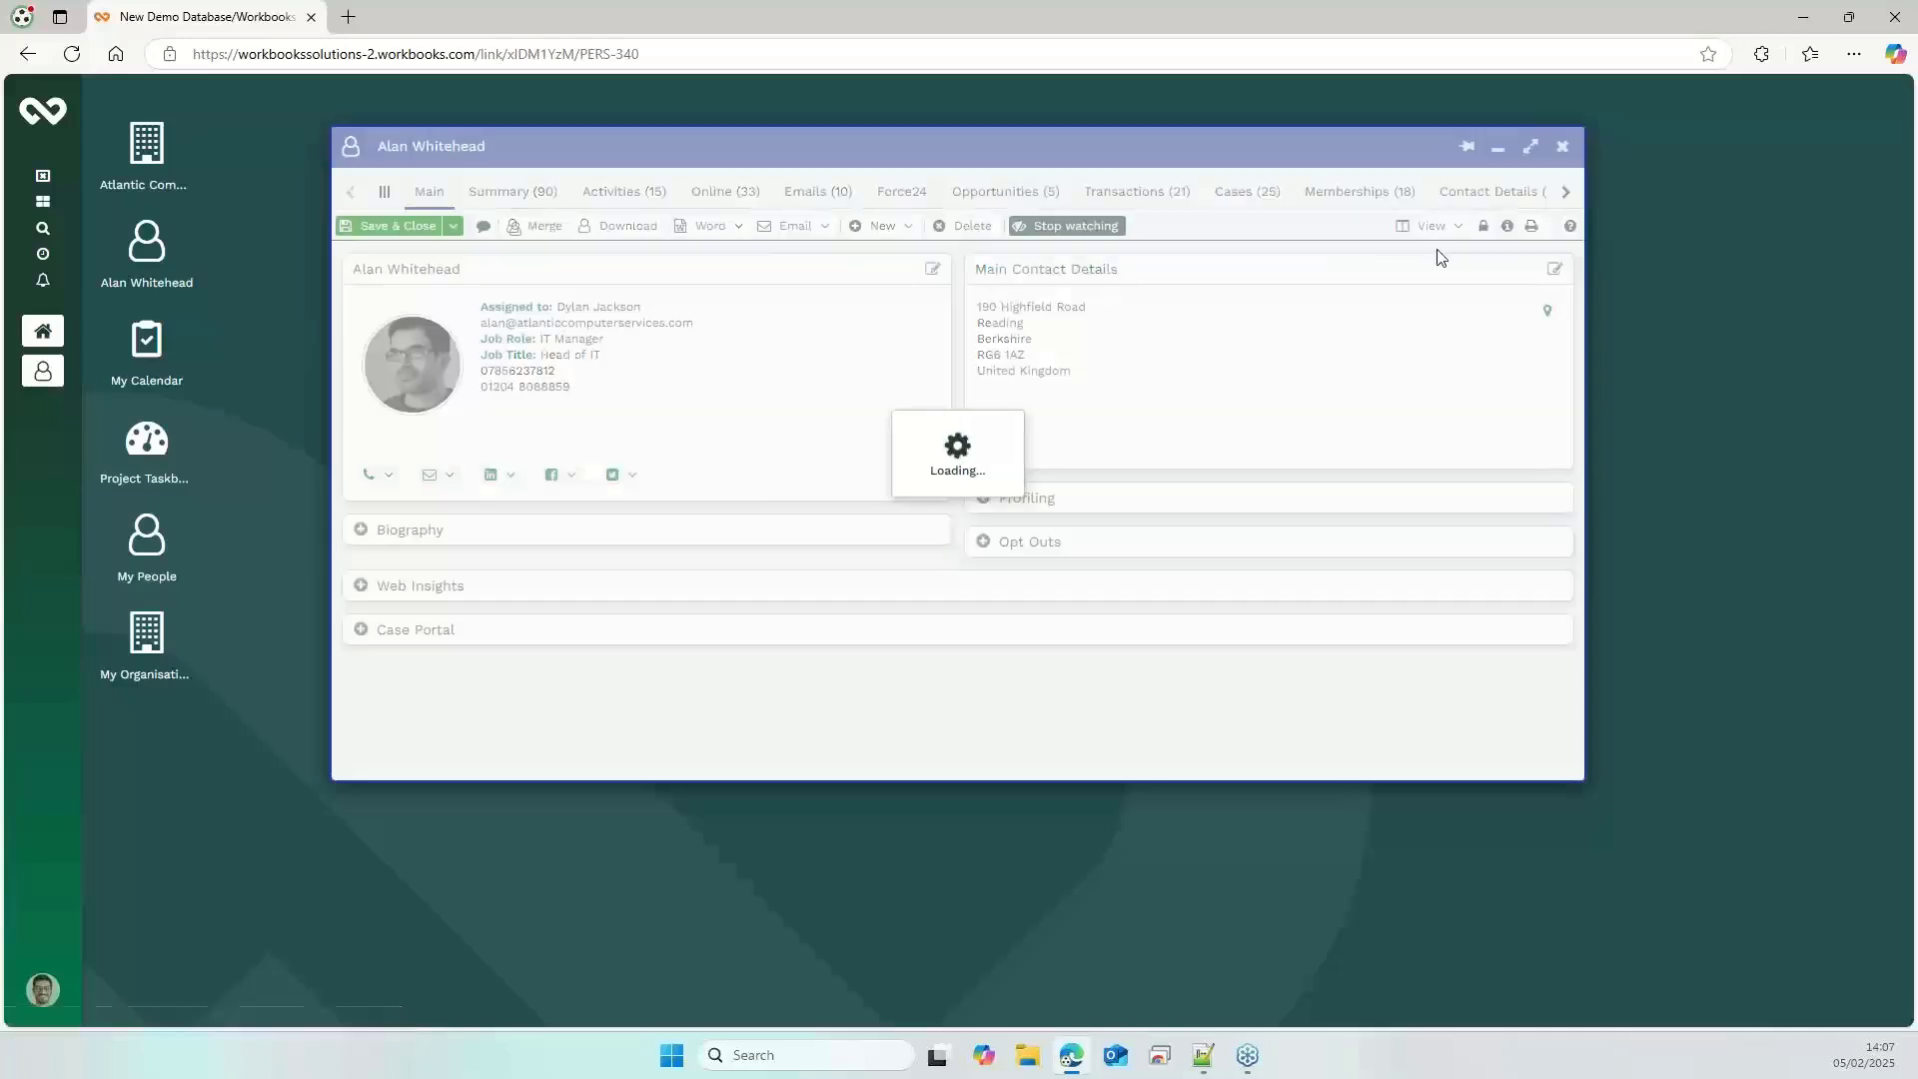